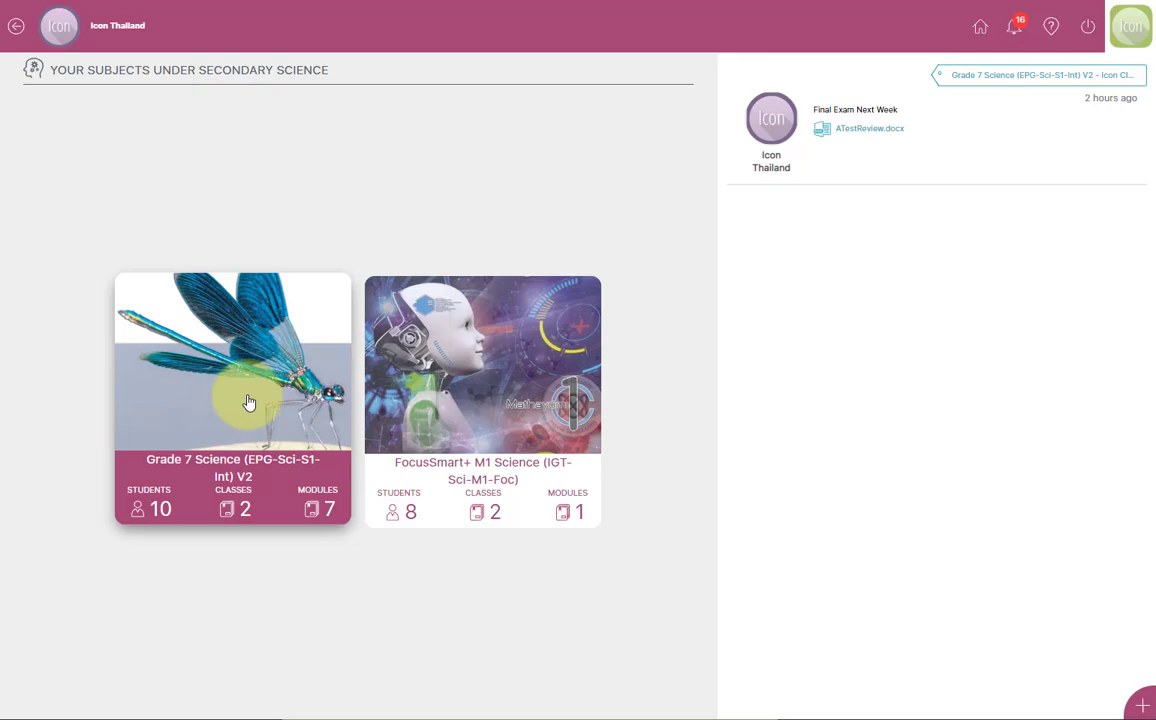
# - Open the Grade 7 Science (EPG-Sci-S1-Int) V2 subject, collapse its module list and expand it again
pyautogui.click(249, 402)
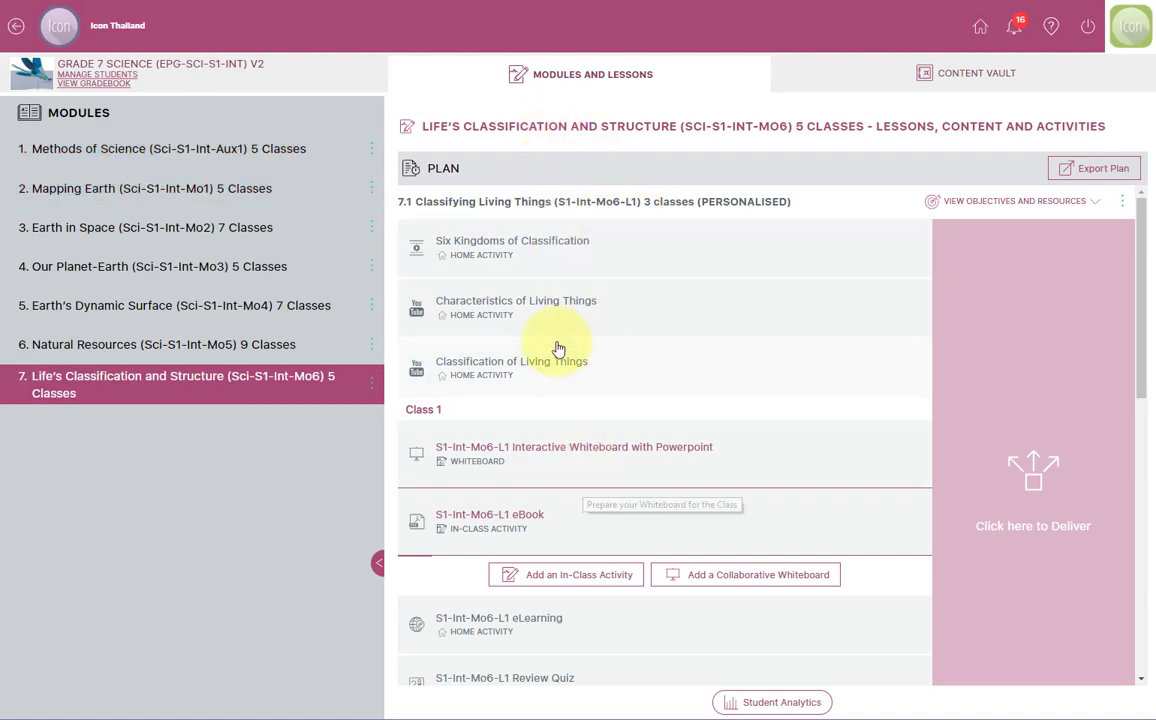
pyautogui.click(378, 570)
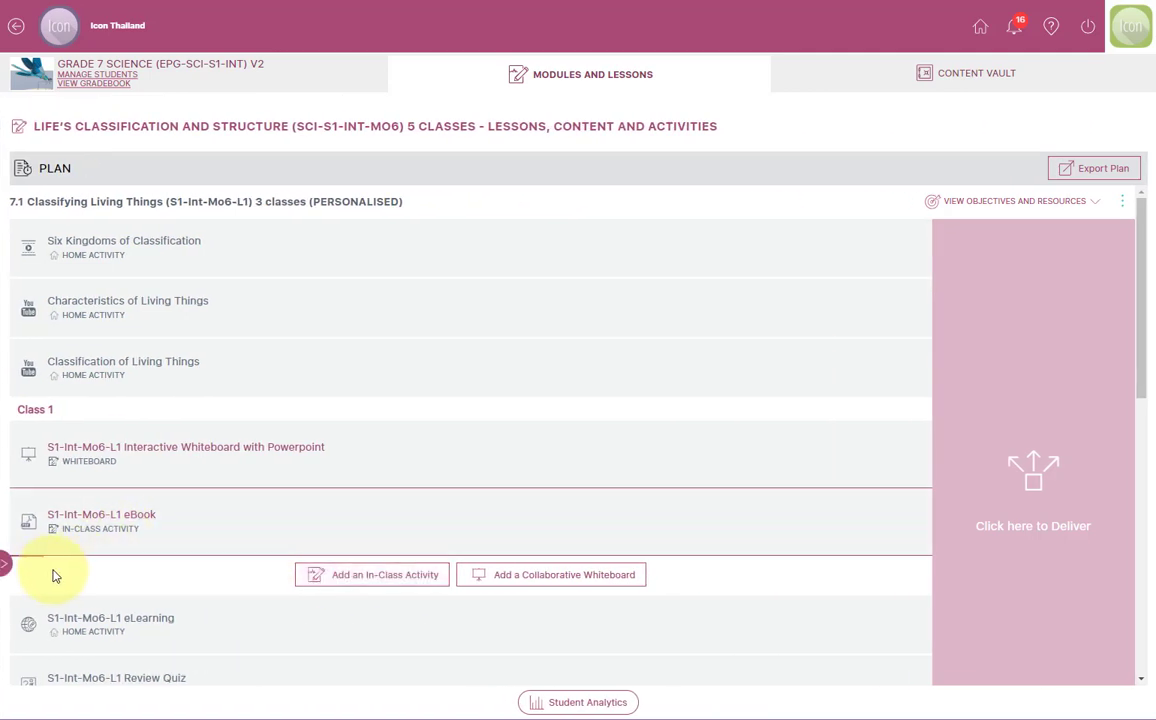
pyautogui.click(5, 571)
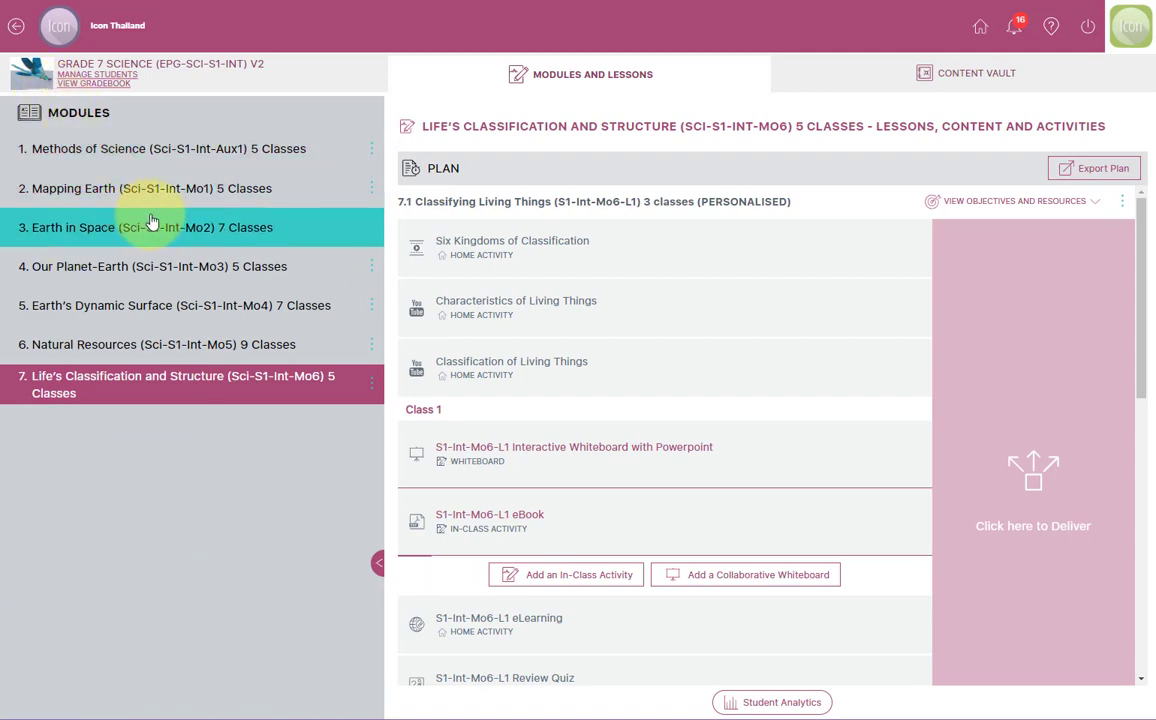
# - Open the subject's student management, view the Icon Class 1 roster and check the Blank All durations without choosing one
pyautogui.click(100, 75)
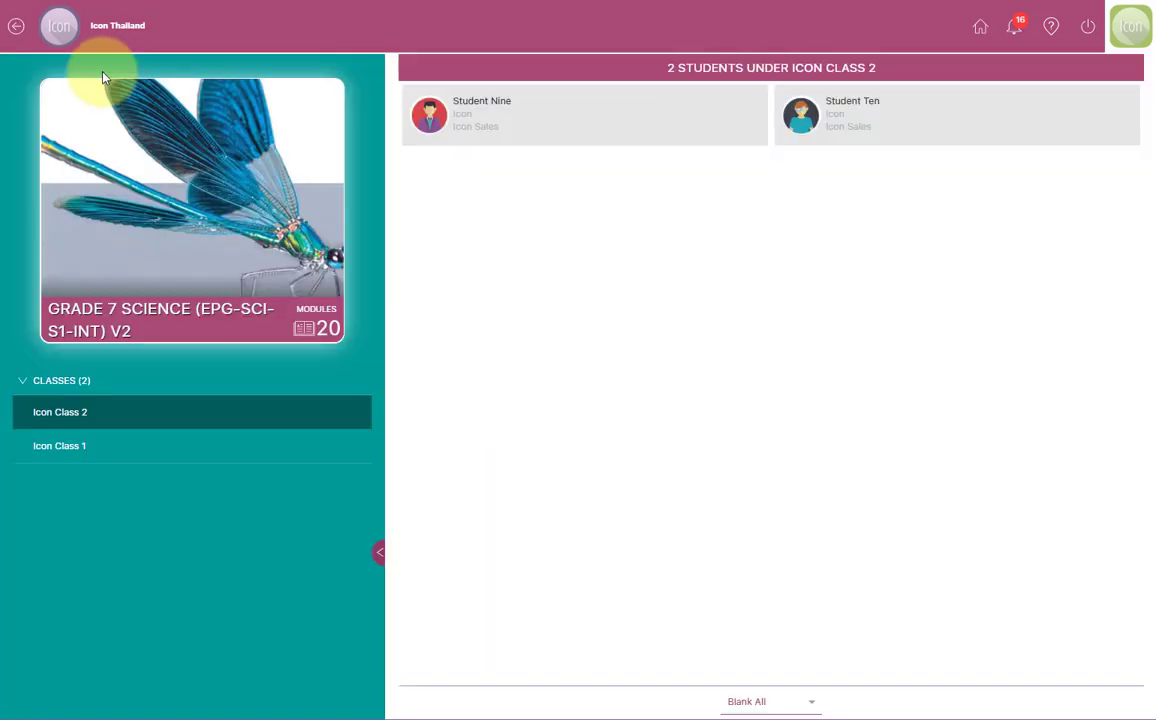
pyautogui.click(277, 446)
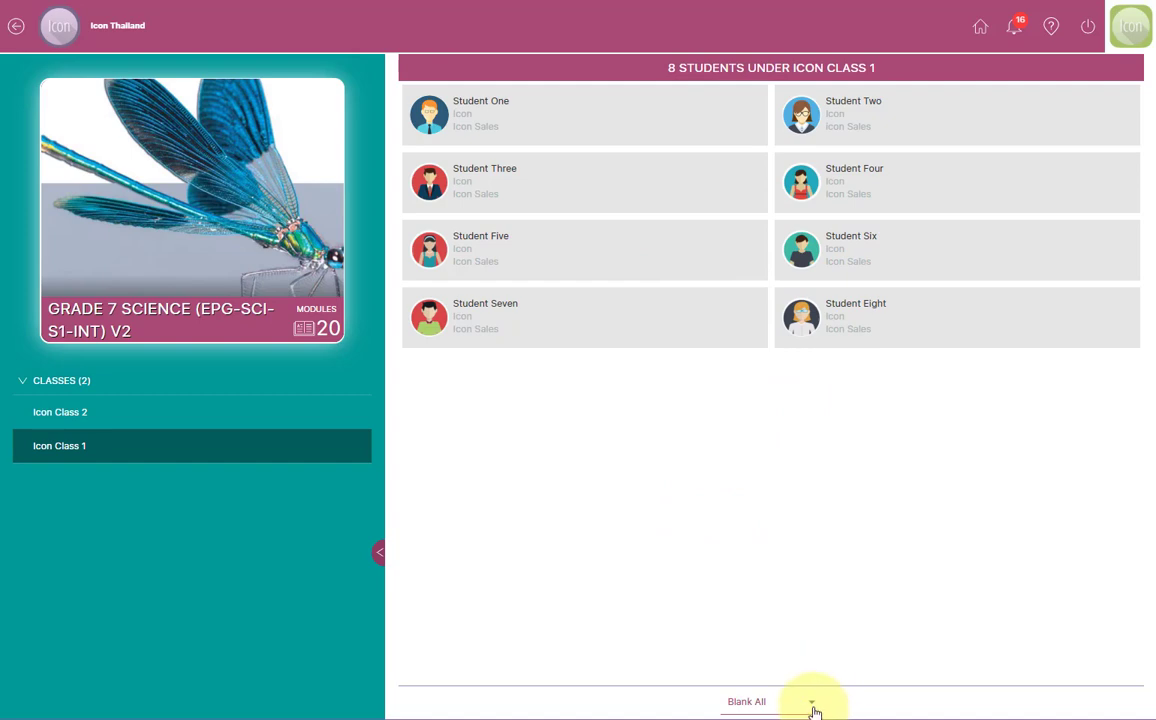
pyautogui.click(812, 706)
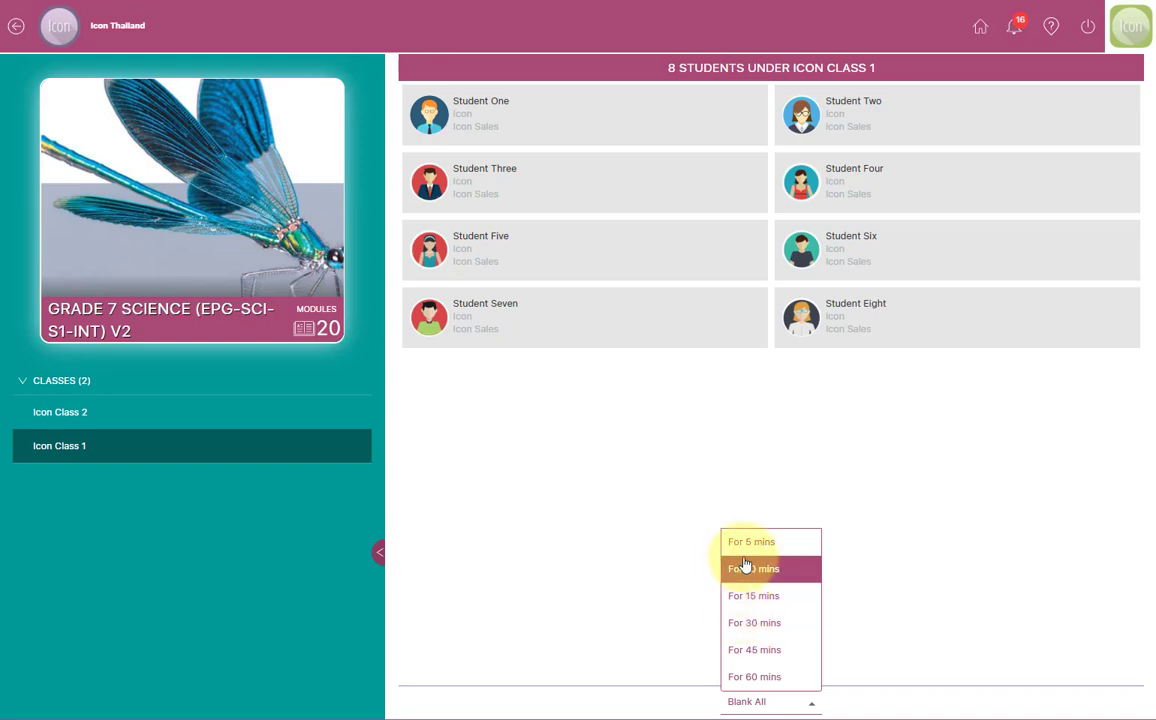
pyautogui.click(650, 598)
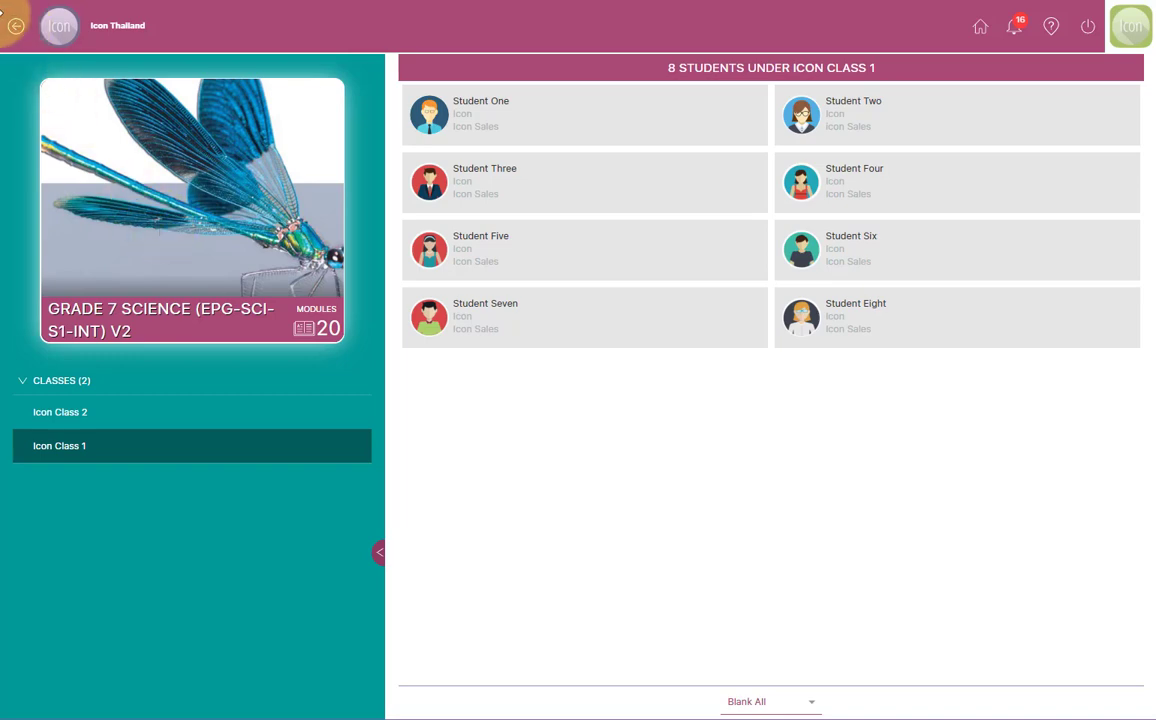
# - Reopen Grade 7 Science from the subject overview, view its Content Vault and return to the modules and lessons
pyautogui.click(16, 26)
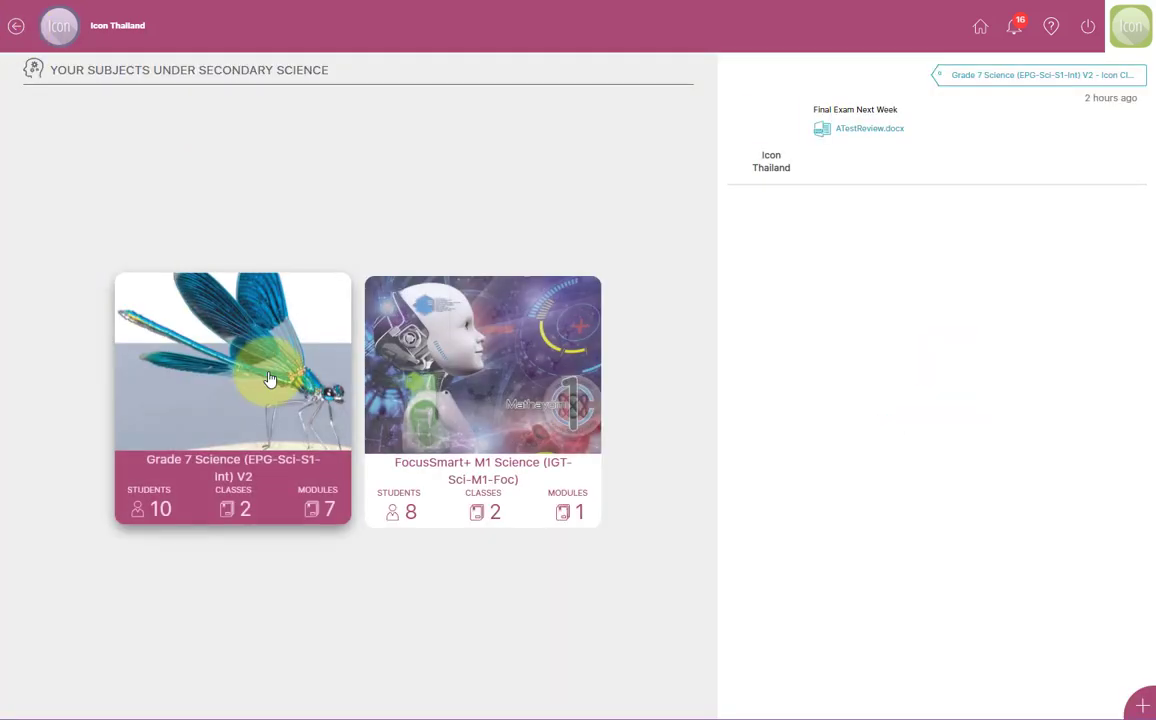
pyautogui.click(268, 379)
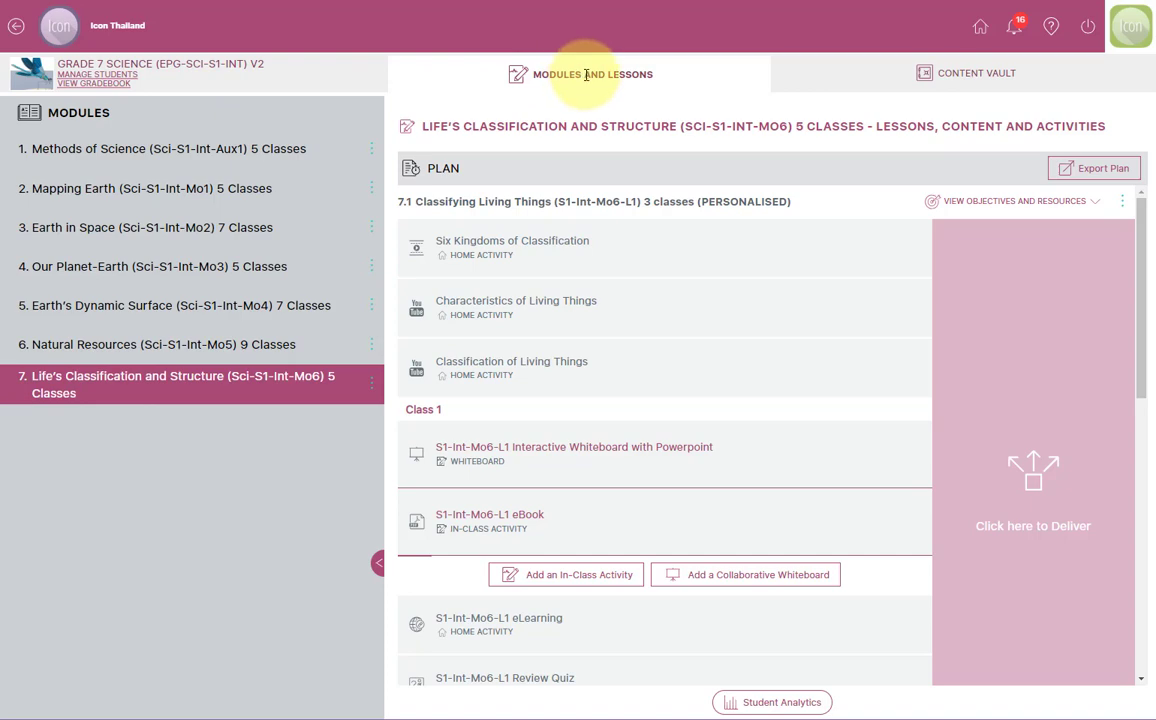
pyautogui.click(958, 86)
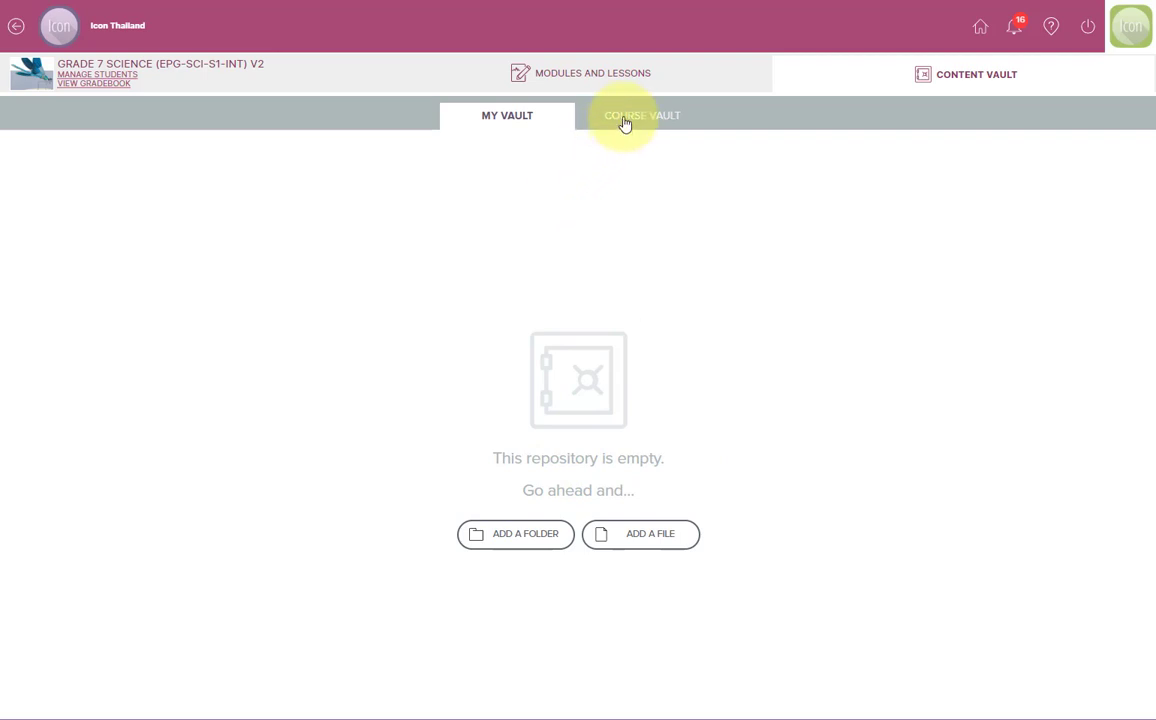
pyautogui.click(600, 74)
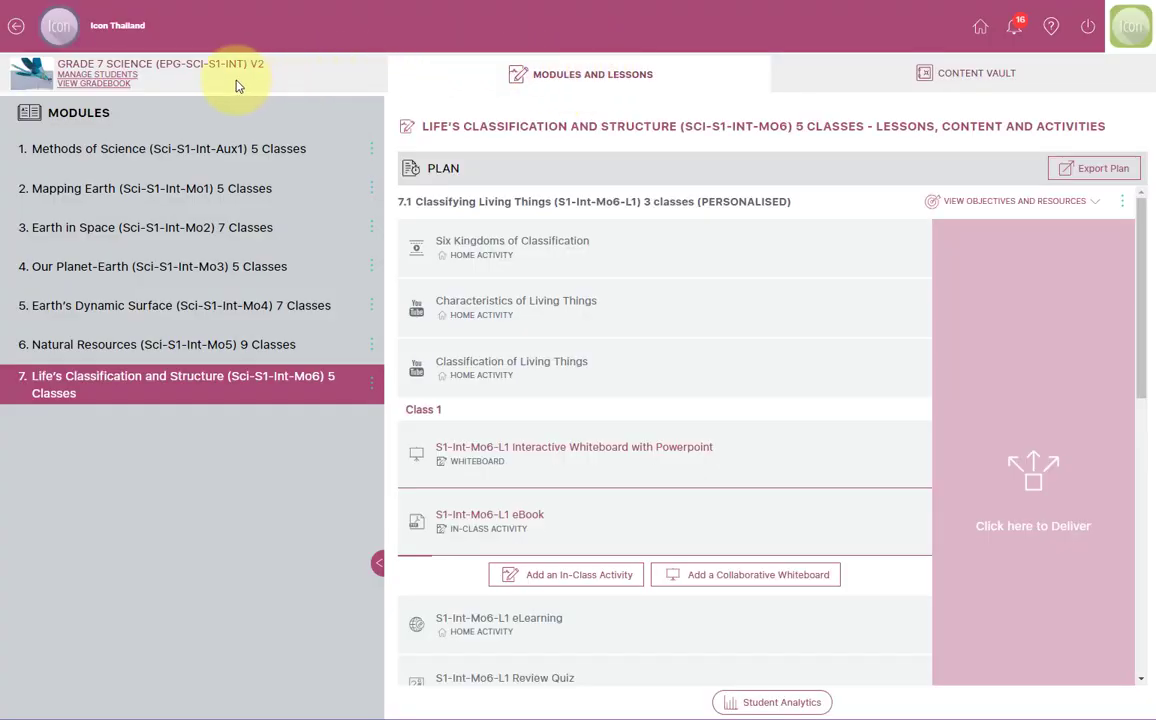
# - Browse the Methods of Science, Mapping Earth and Earth's Dynamic Surface modules, ending on Life's Classification and Structure
pyautogui.click(150, 150)
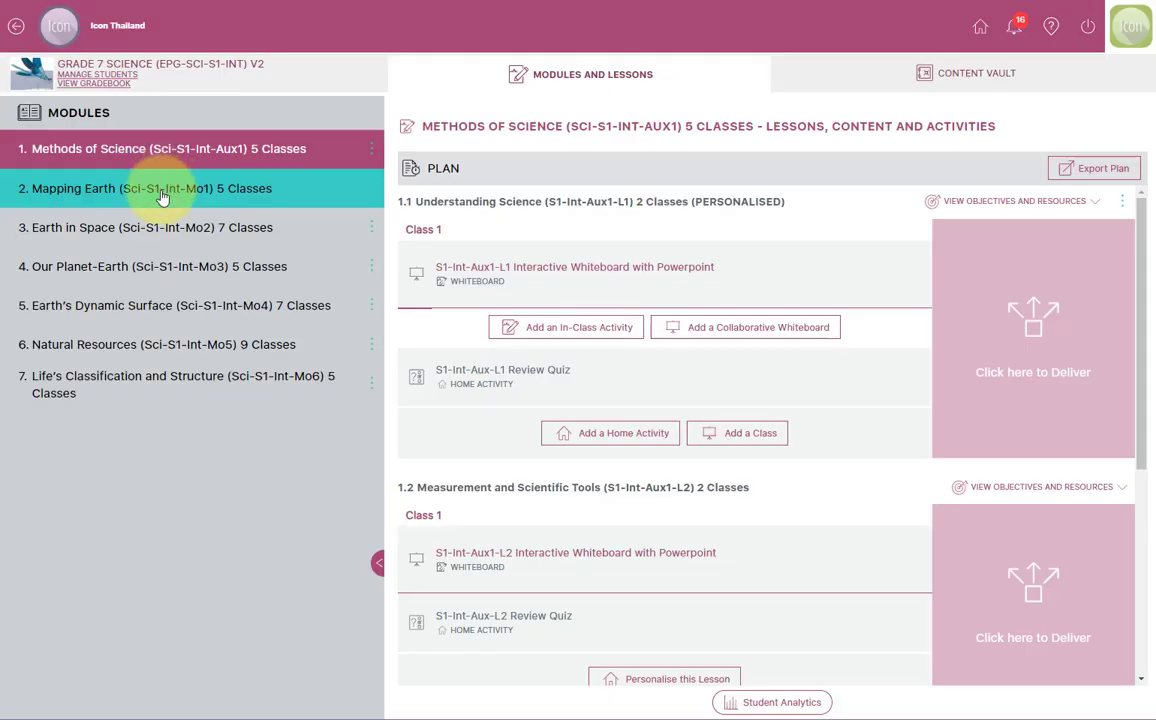
pyautogui.click(162, 194)
pyautogui.click(172, 298)
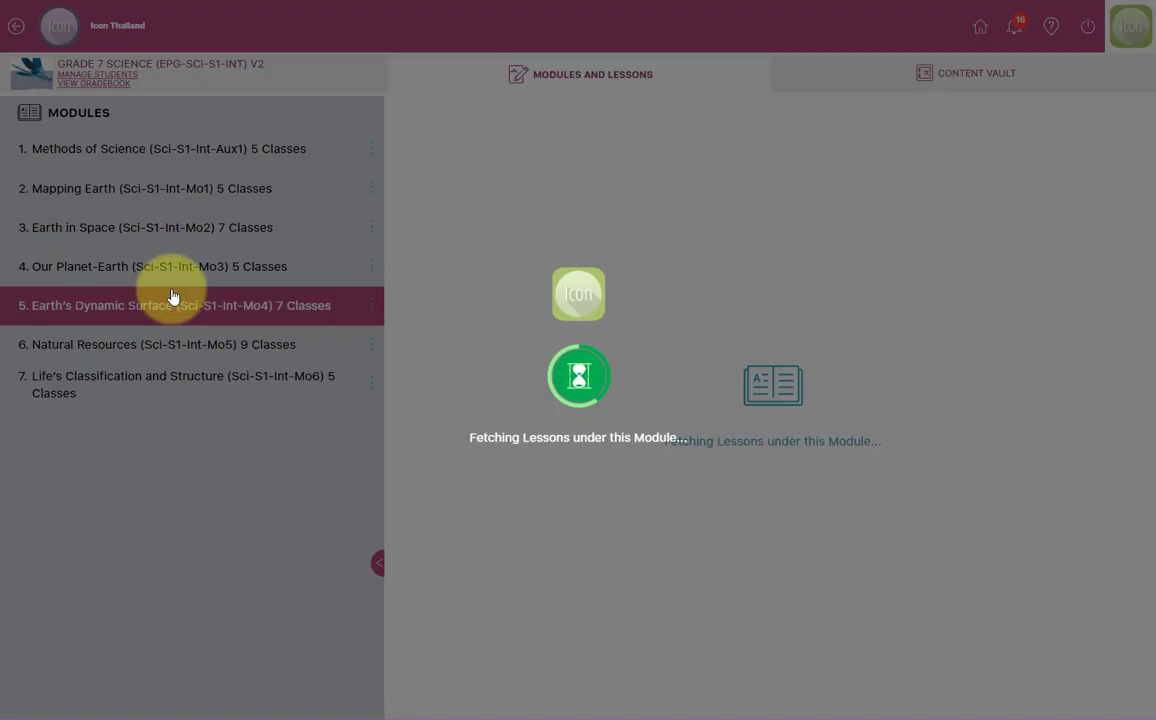
pyautogui.click(186, 386)
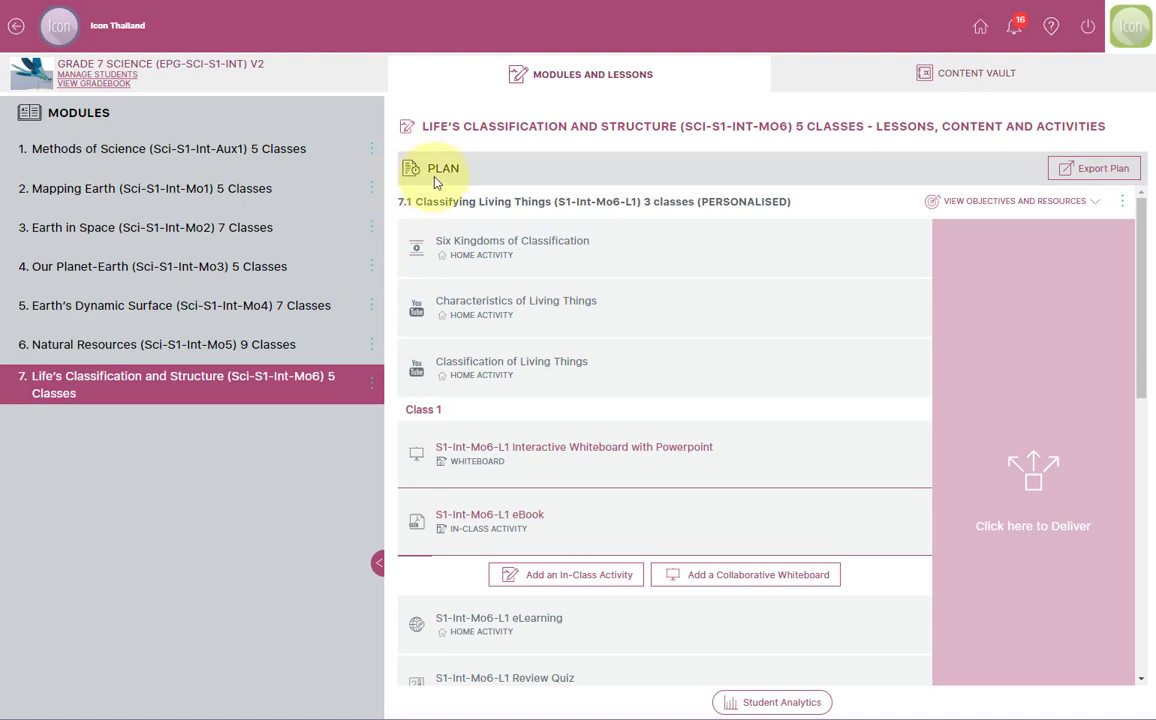
# - Examine the plan's lessons 7.1 Classifying Living Things and 7.2 Cells, including their home activities, class content and options for adding activities
pyautogui.moveTo(400, 197); pyautogui.dragTo(543, 201)
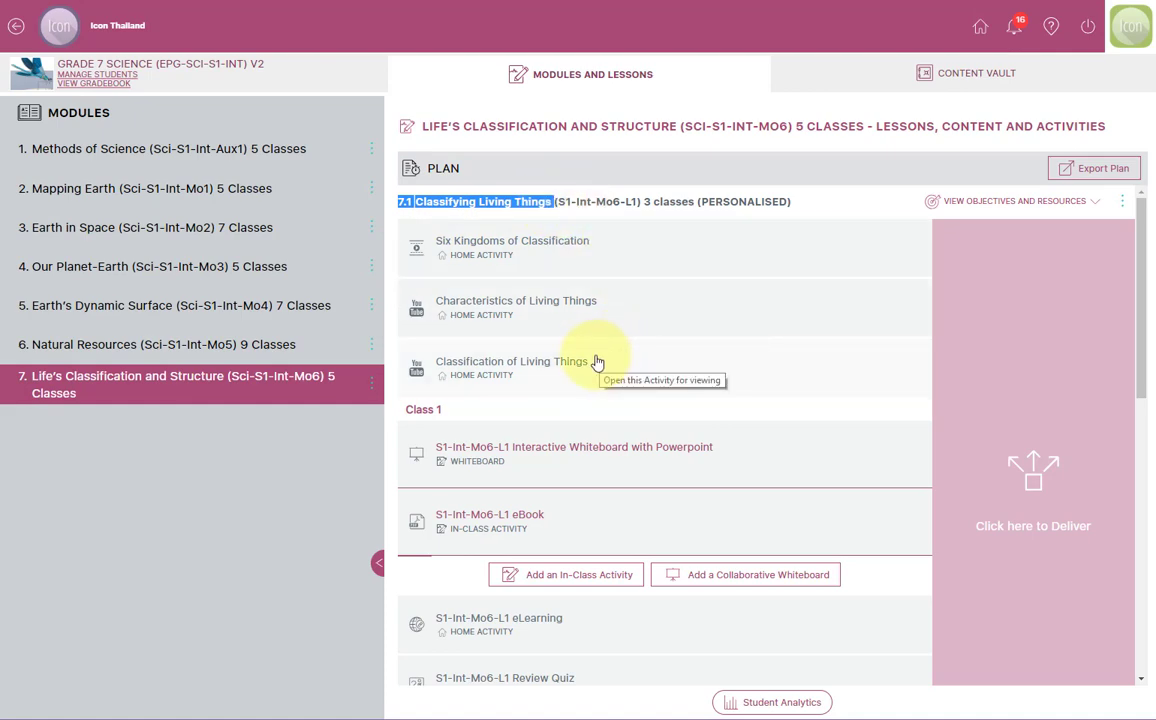
pyautogui.scroll(-3, 594, 366)
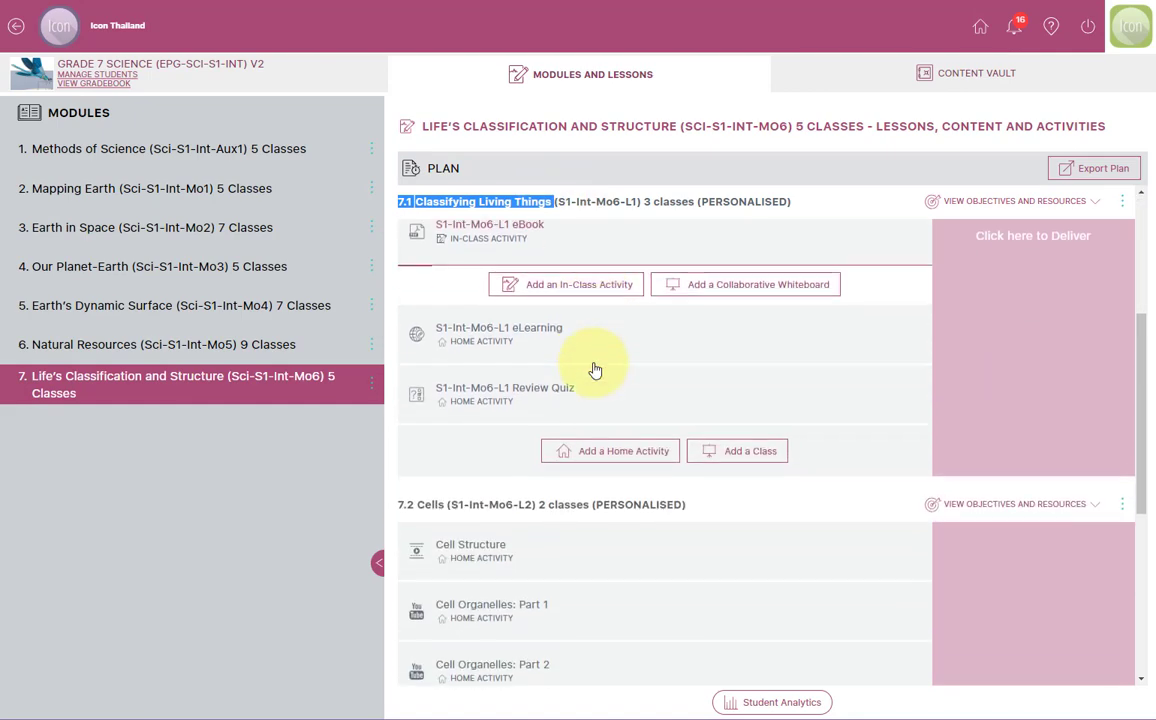
pyautogui.moveTo(399, 494); pyautogui.dragTo(447, 500)
pyautogui.scroll(3, 787, 500)
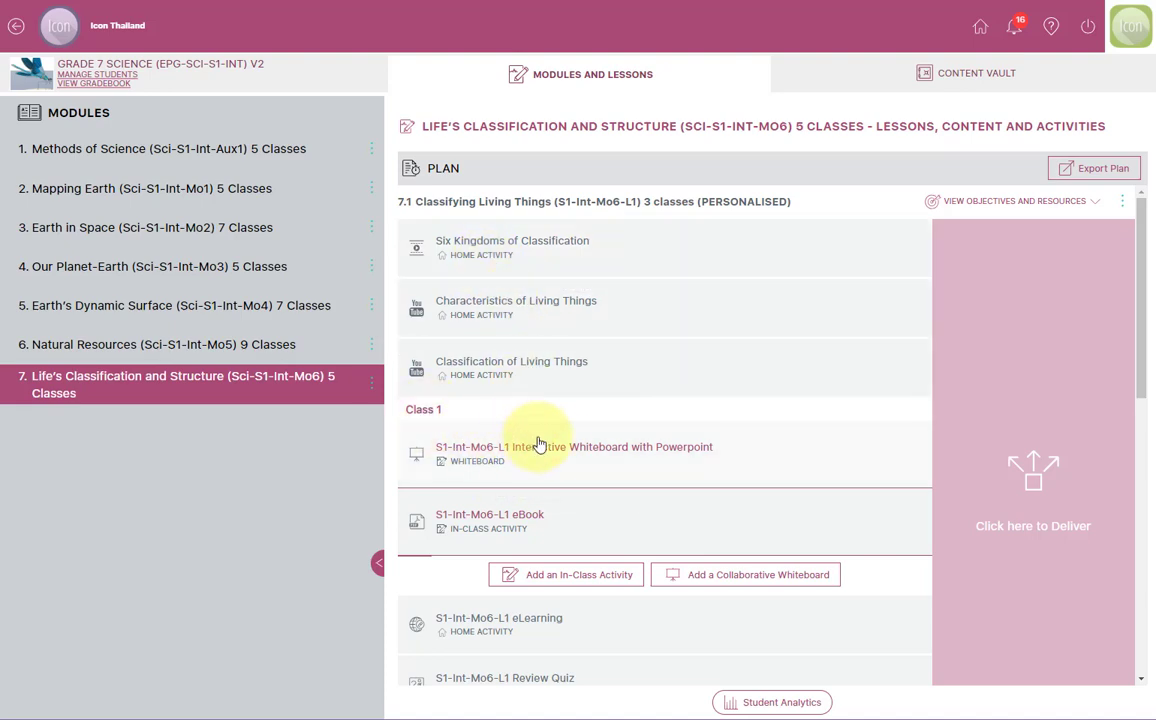
pyautogui.scroll(-2, 540, 445)
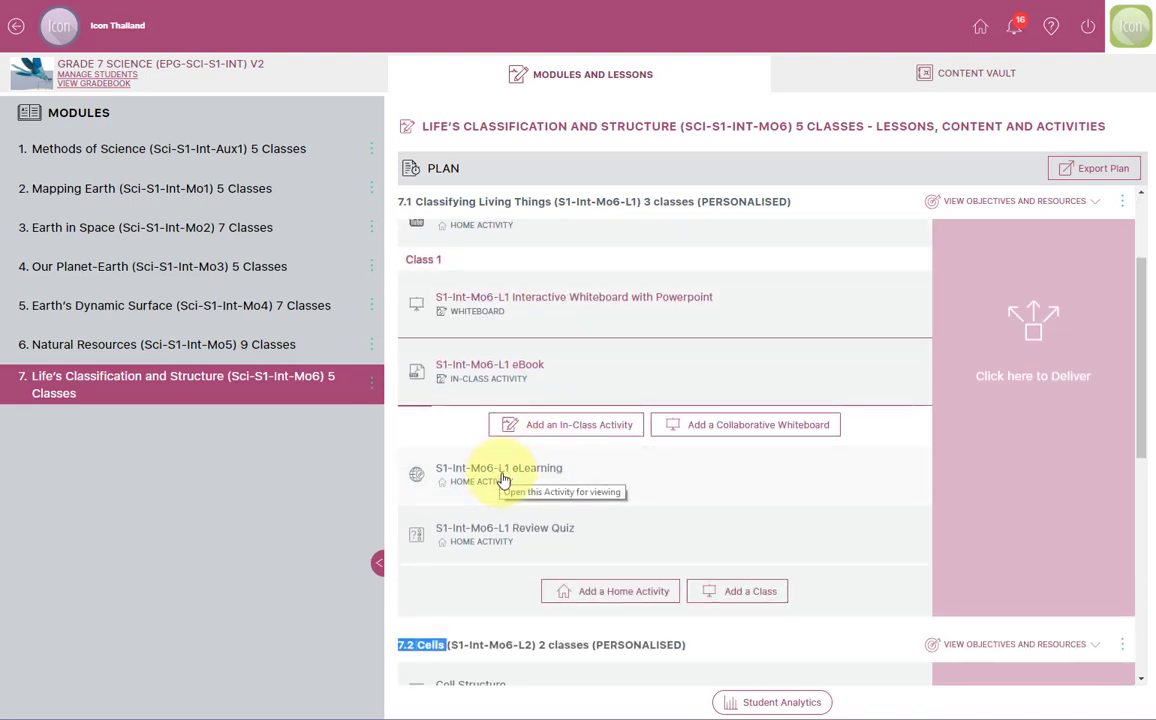
pyautogui.scroll(1, 682, 496)
pyautogui.scroll(1, 682, 496)
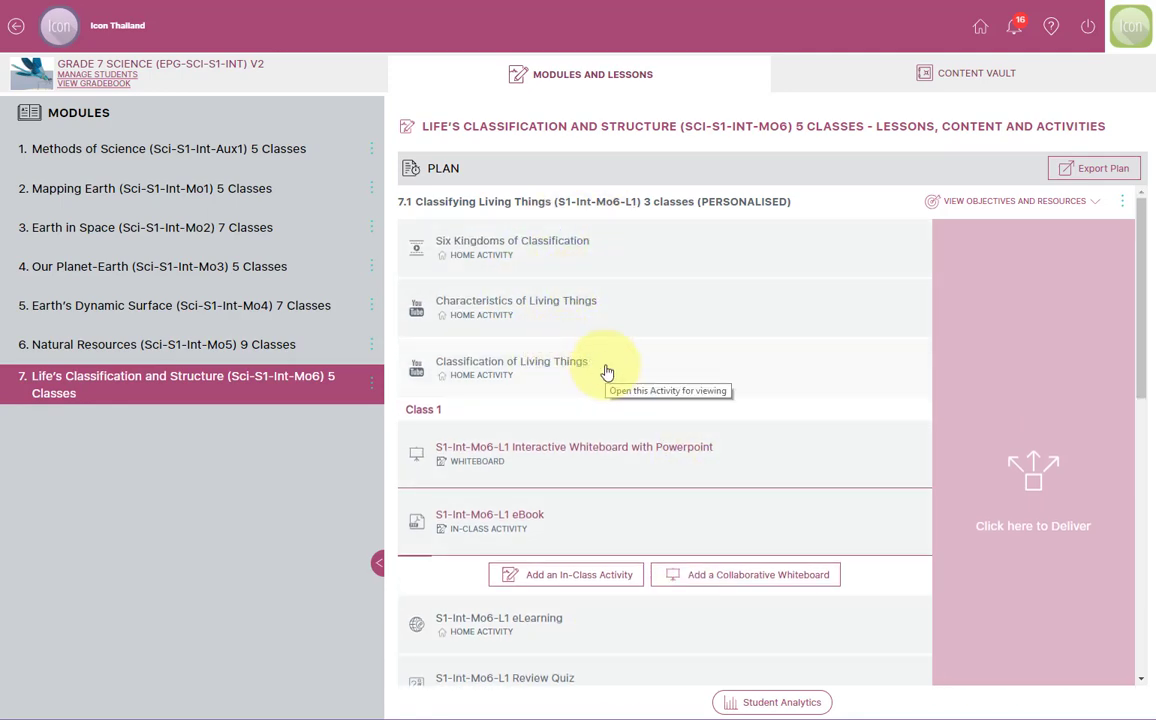
pyautogui.scroll(-2, 601, 431)
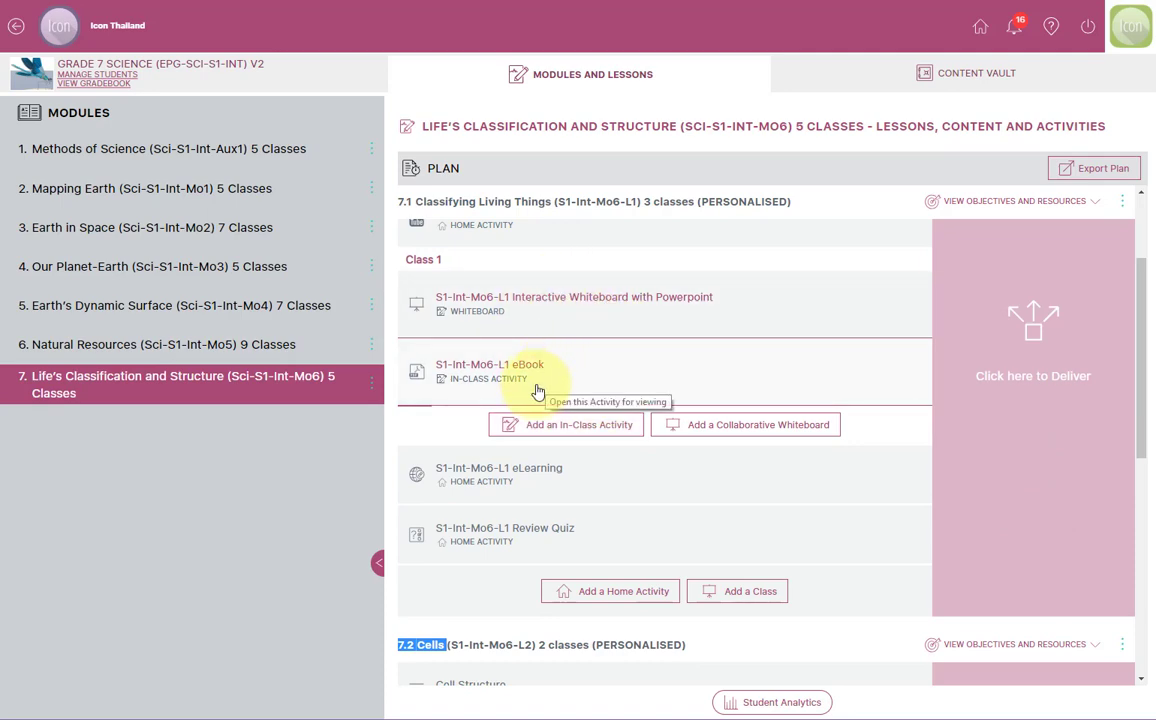
pyautogui.scroll(-3, 520, 388)
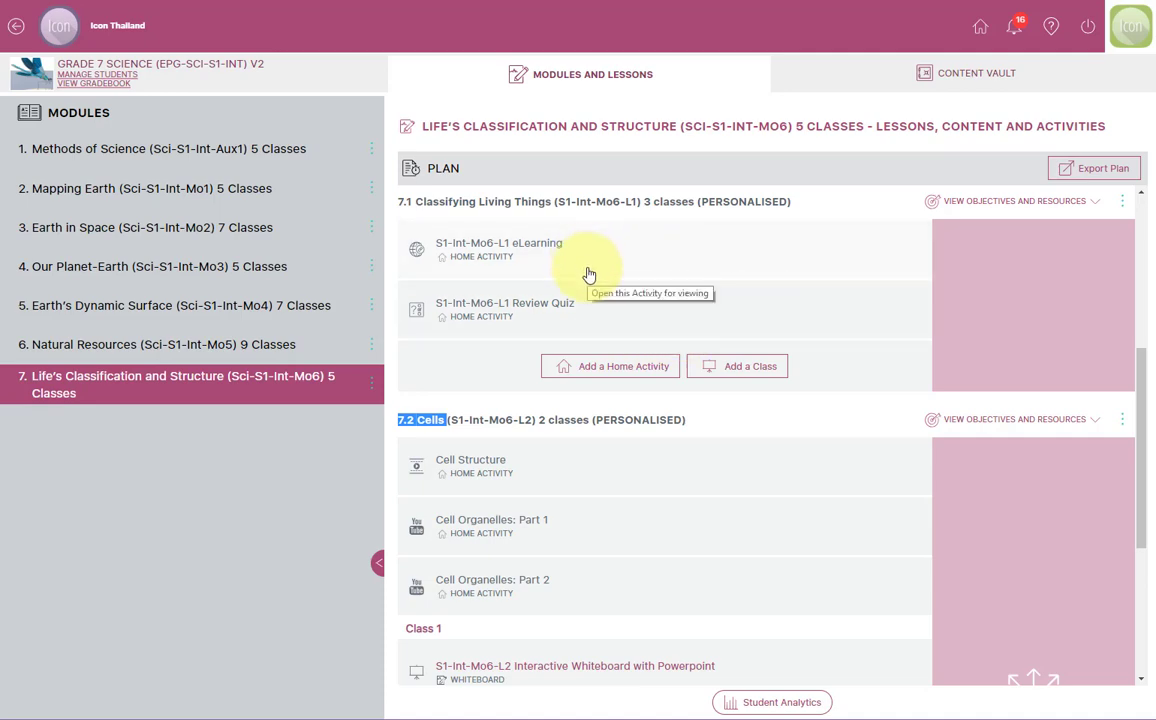
pyautogui.scroll(2, 826, 477)
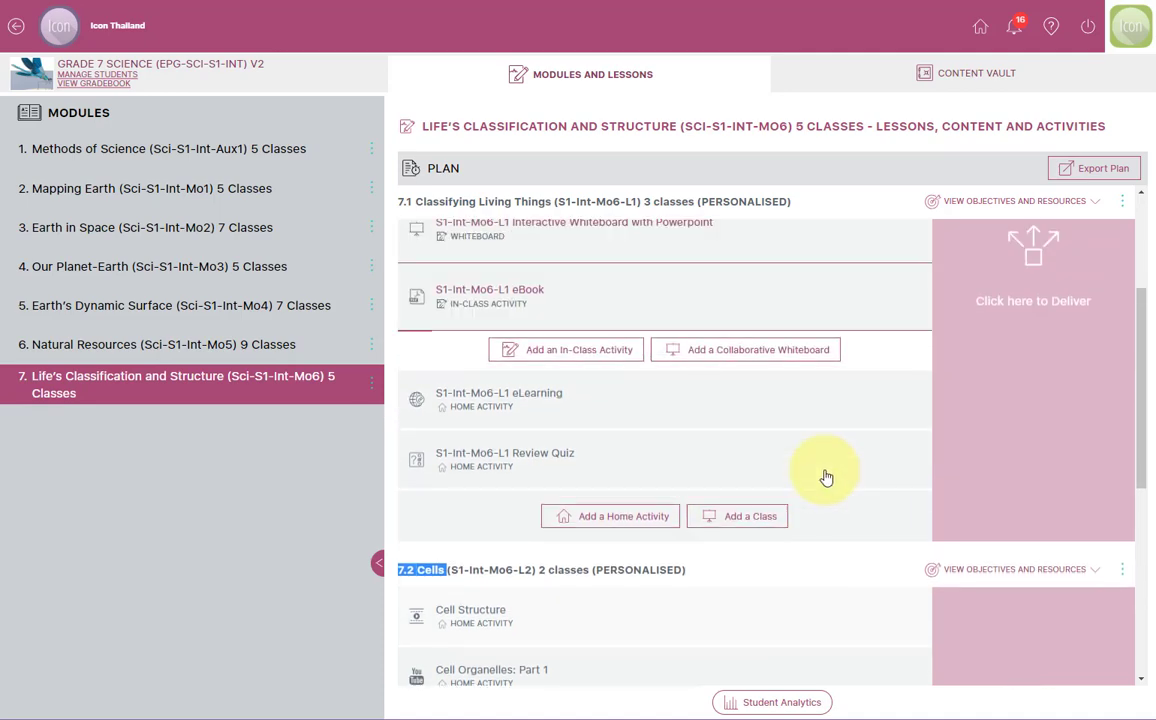
pyautogui.scroll(1, 826, 477)
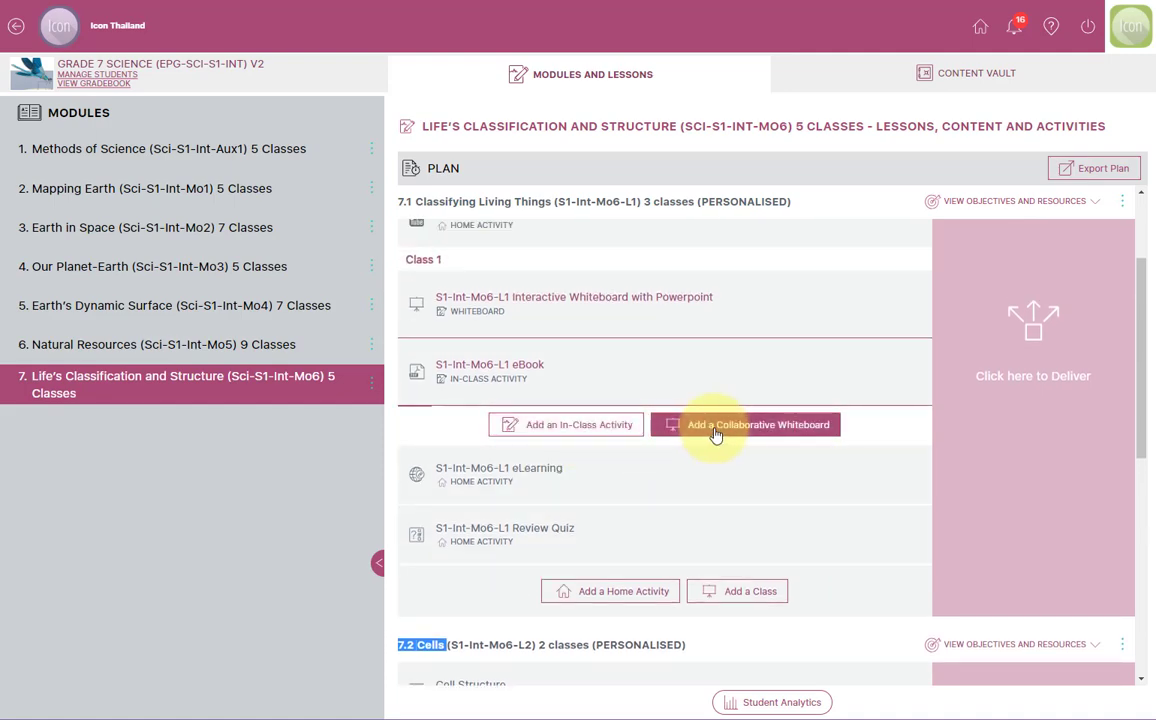
pyautogui.scroll(-6, 713, 440)
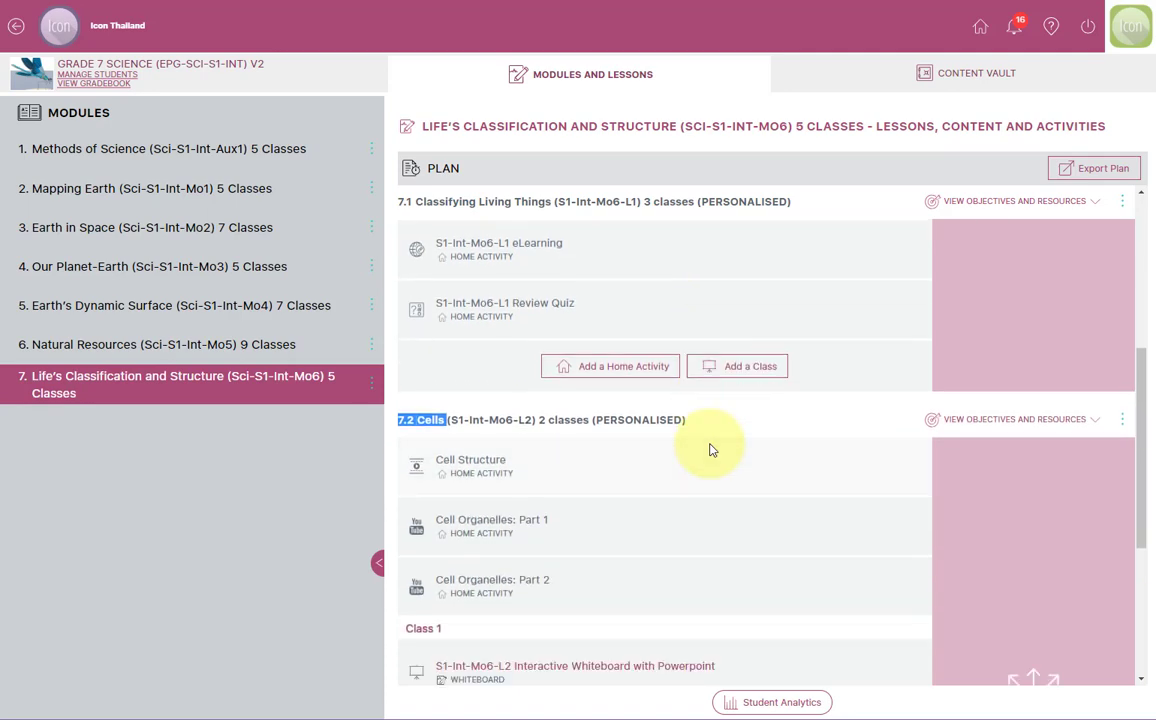
pyautogui.scroll(-1, 710, 453)
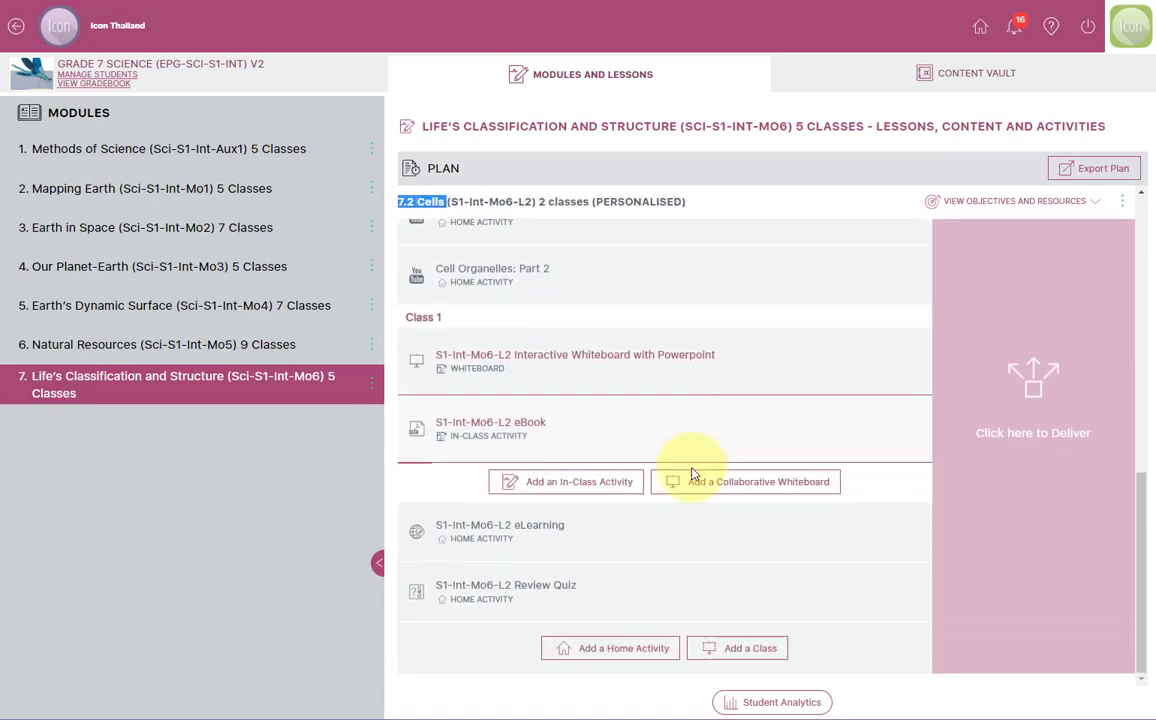
# - View the activity types offered for a new in-class activity in lesson 7.2 Cells and cancel without adding one
pyautogui.click(580, 486)
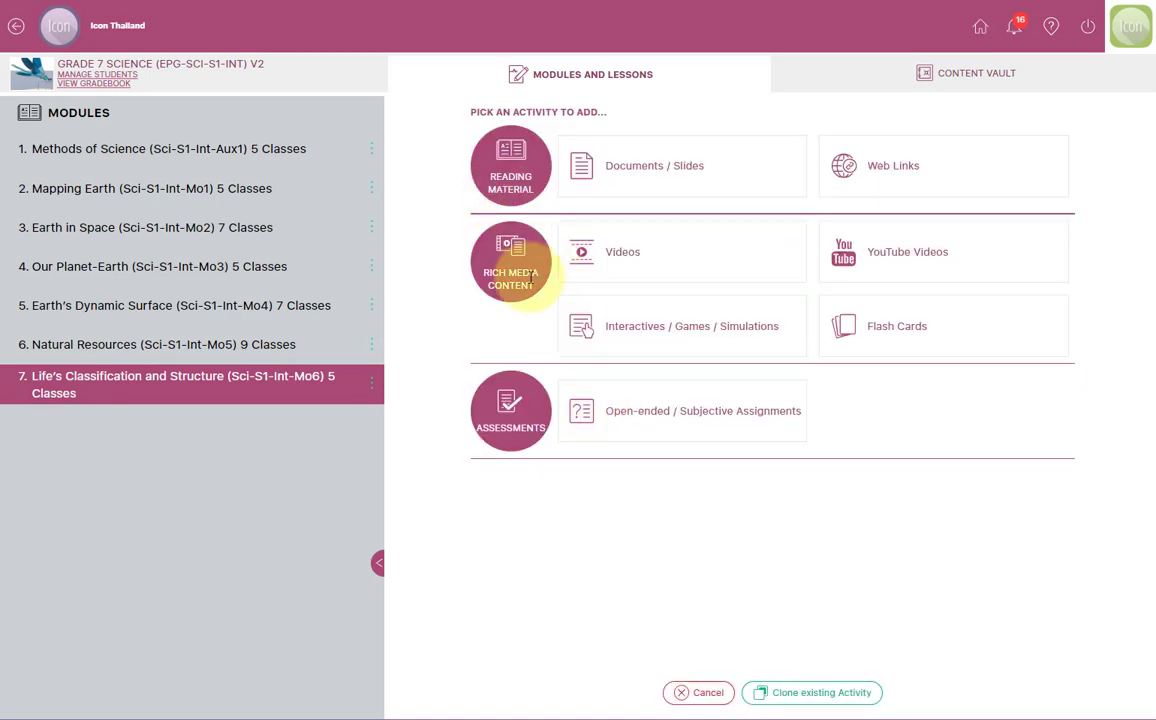
pyautogui.click(703, 693)
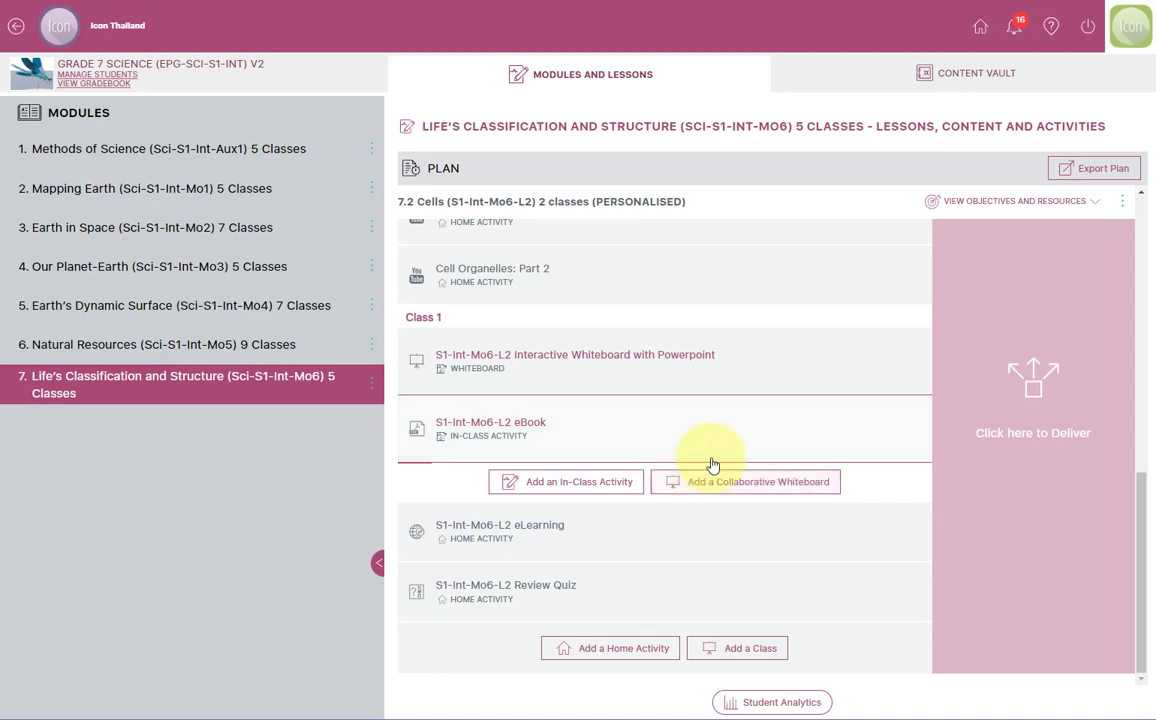
# - Preview the Cell Organelles: Part 2 video and the S1-Int-Mo6-L1 eBook, closing each to return to the plan
pyautogui.scroll(3, 573, 450)
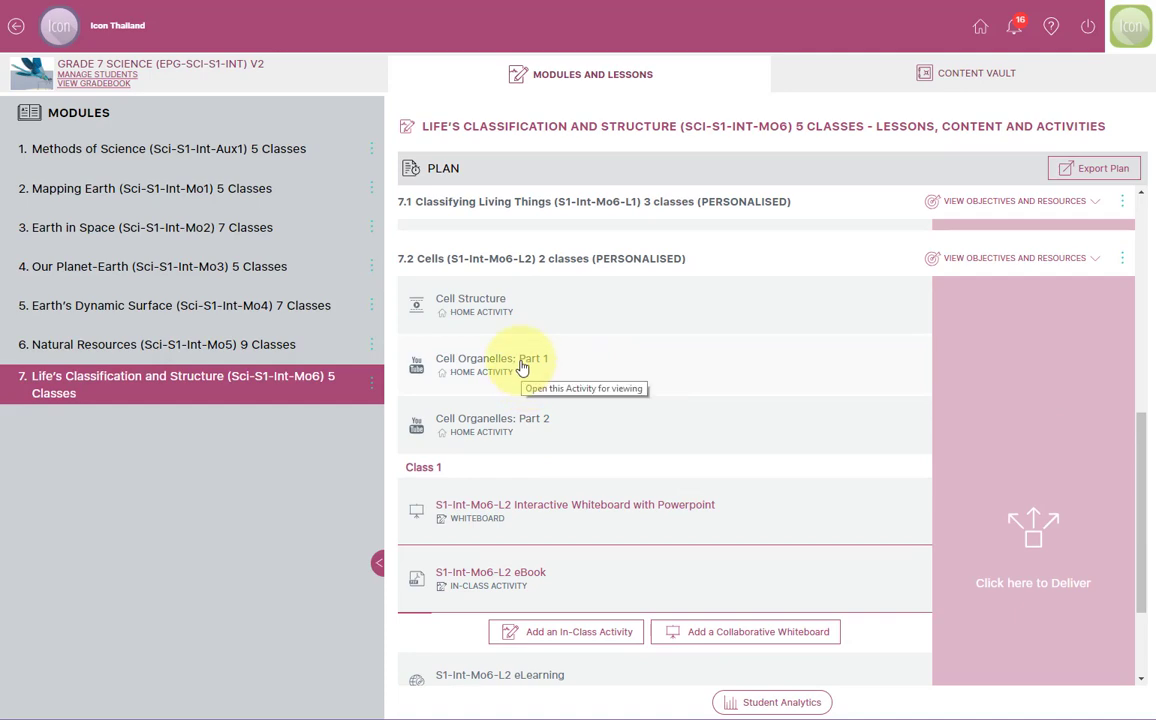
pyautogui.click(512, 427)
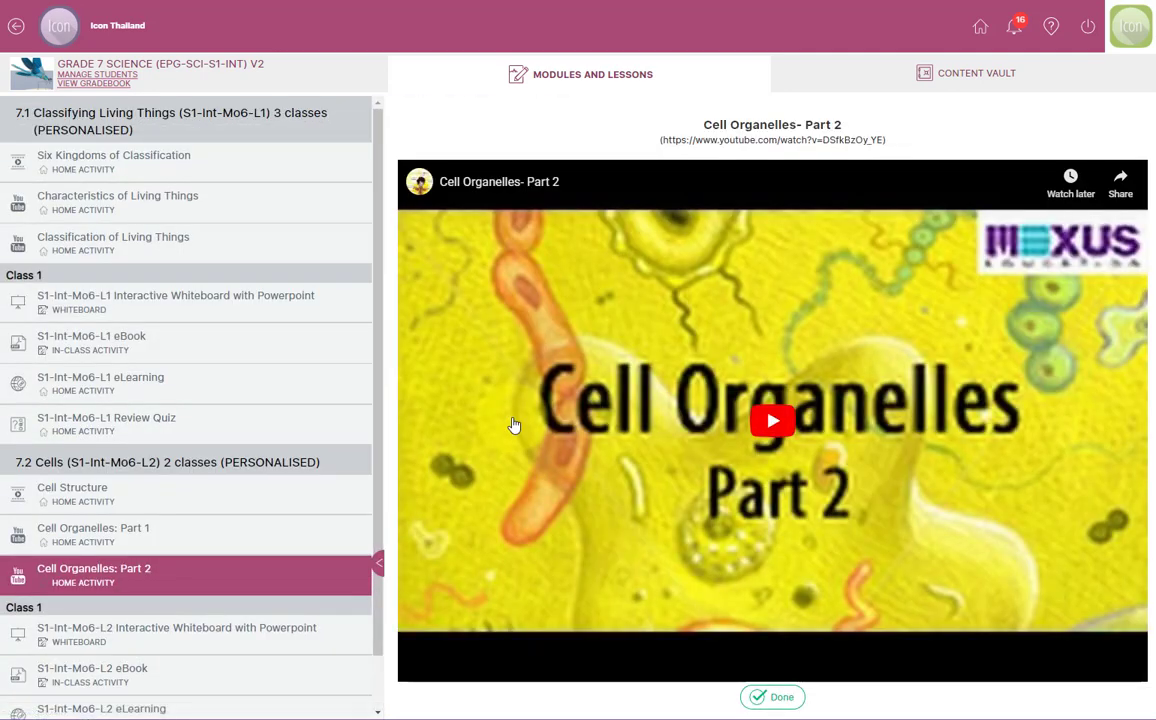
pyautogui.click(774, 698)
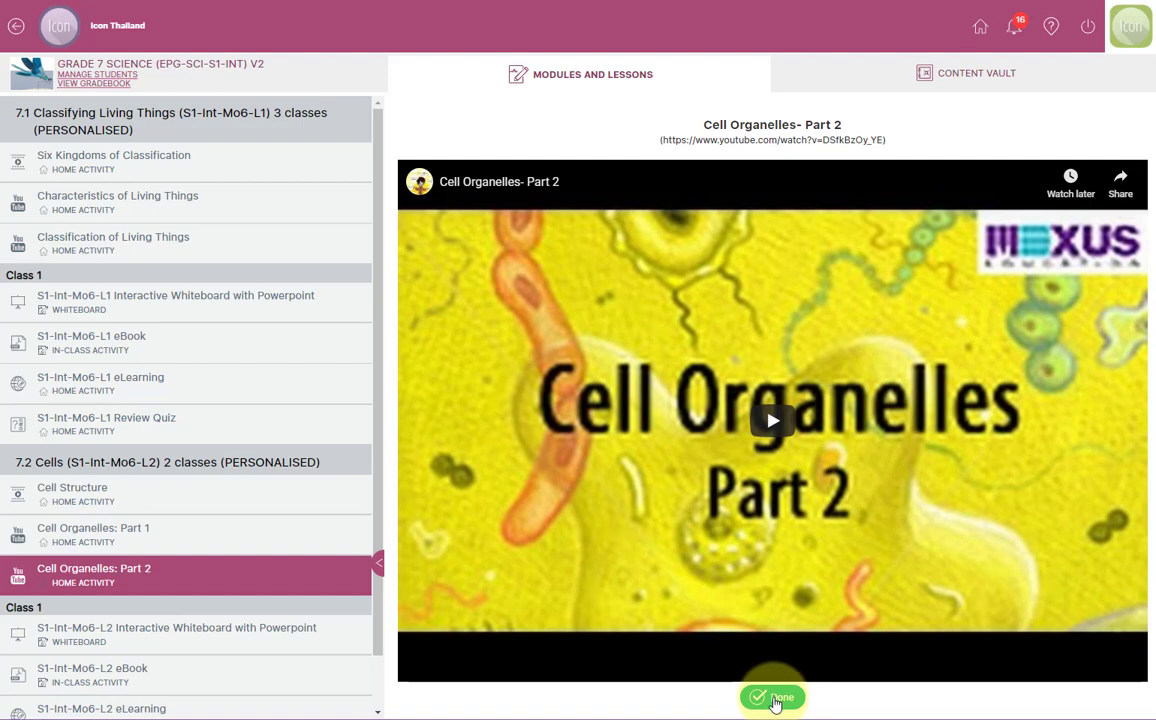
pyautogui.click(775, 704)
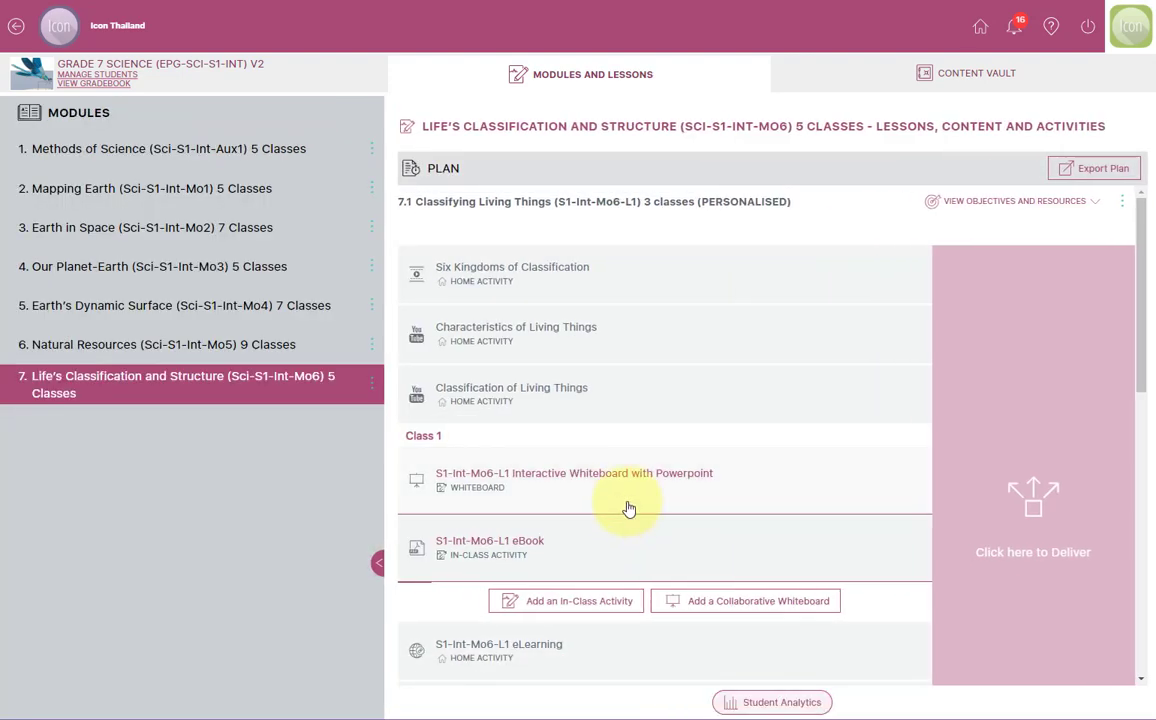
pyautogui.click(570, 565)
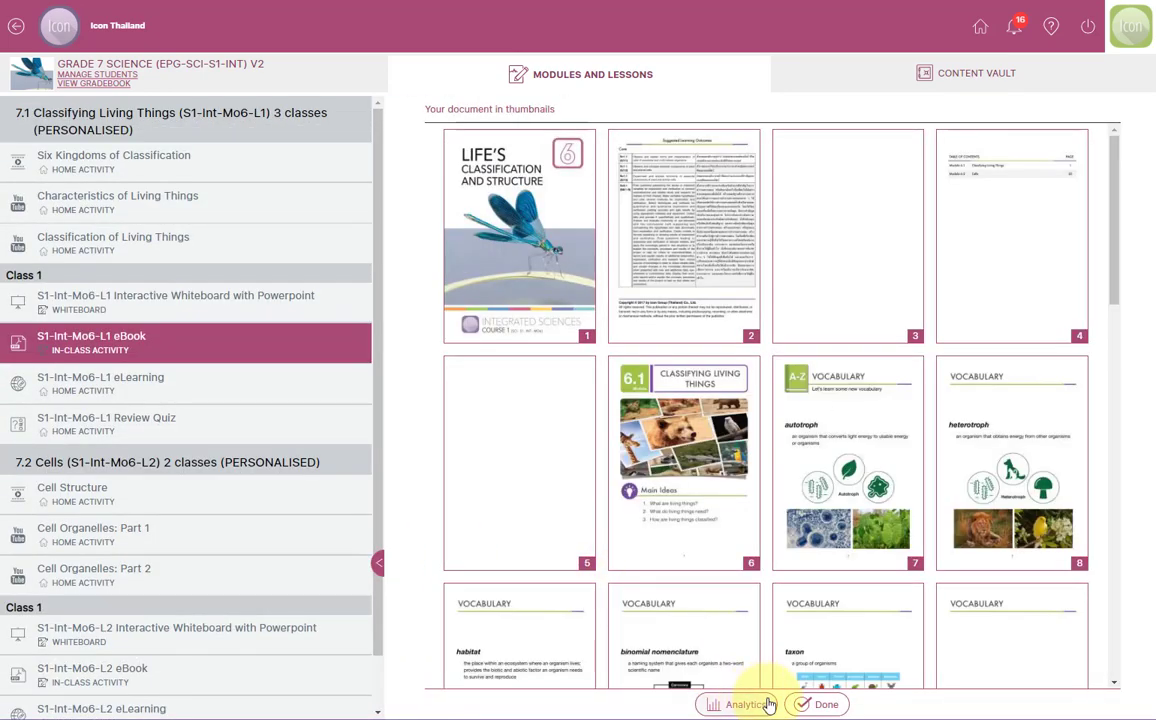
pyautogui.click(818, 705)
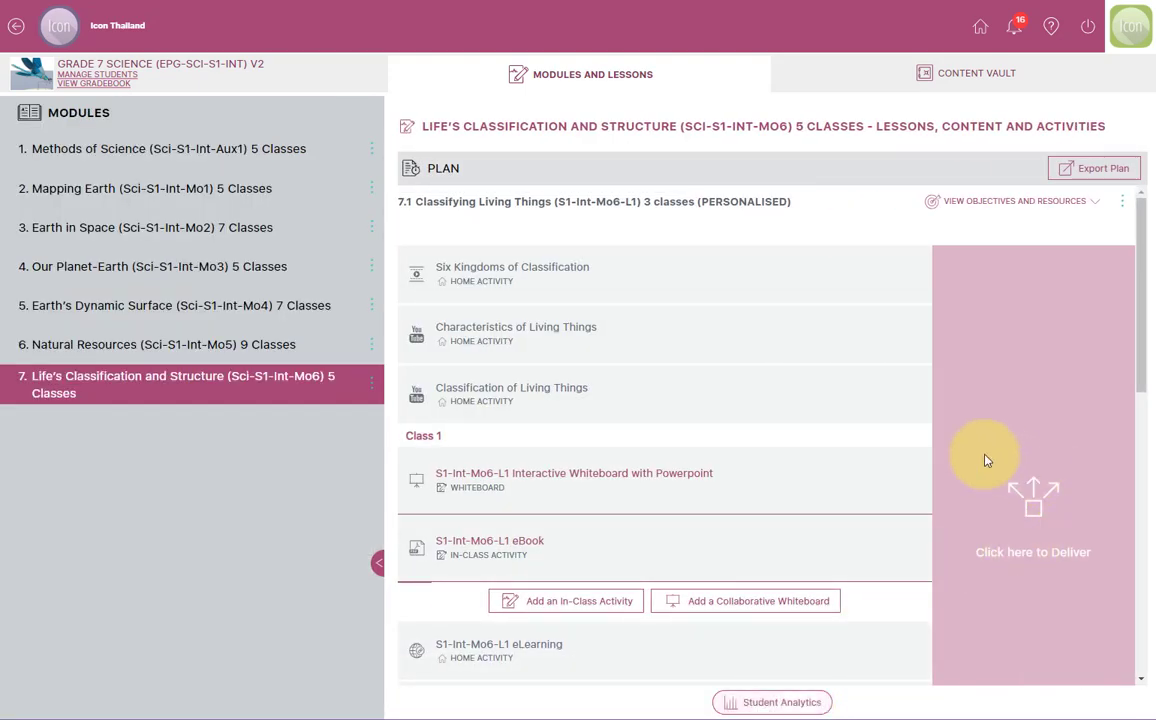
# - Show the objectives and resources of lesson 7.1 Classifying Living Things and open its worksheet from the teacher resources
pyautogui.click(1095, 204)
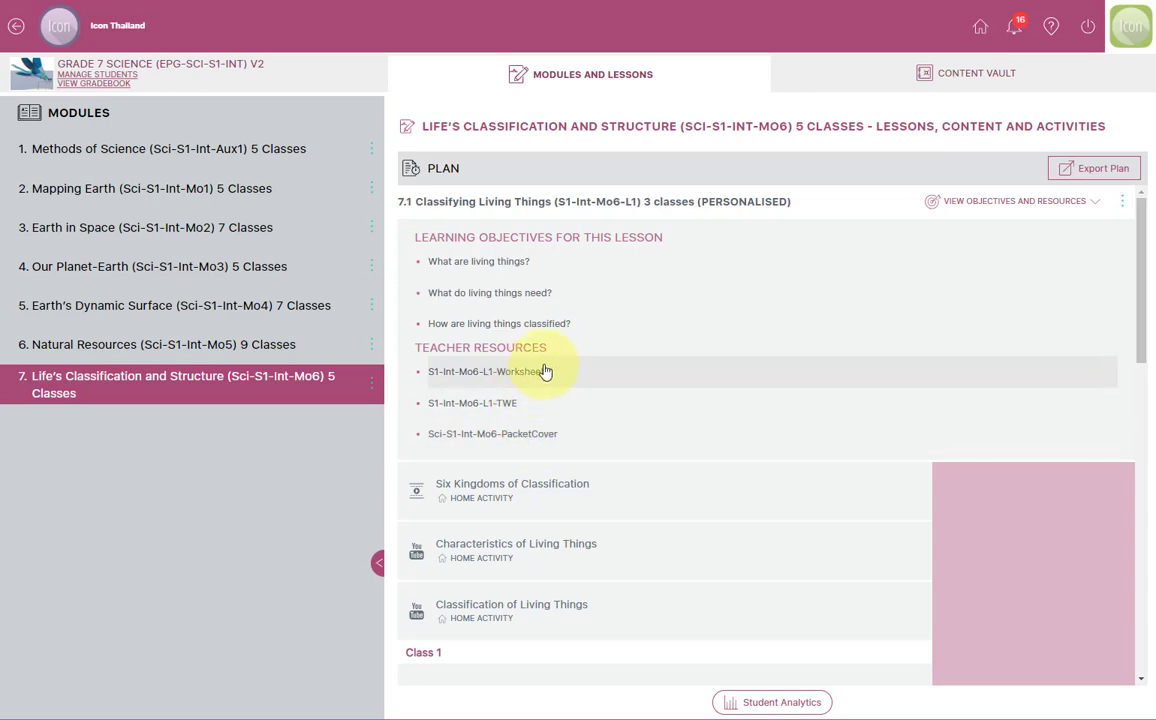
pyautogui.click(785, 383)
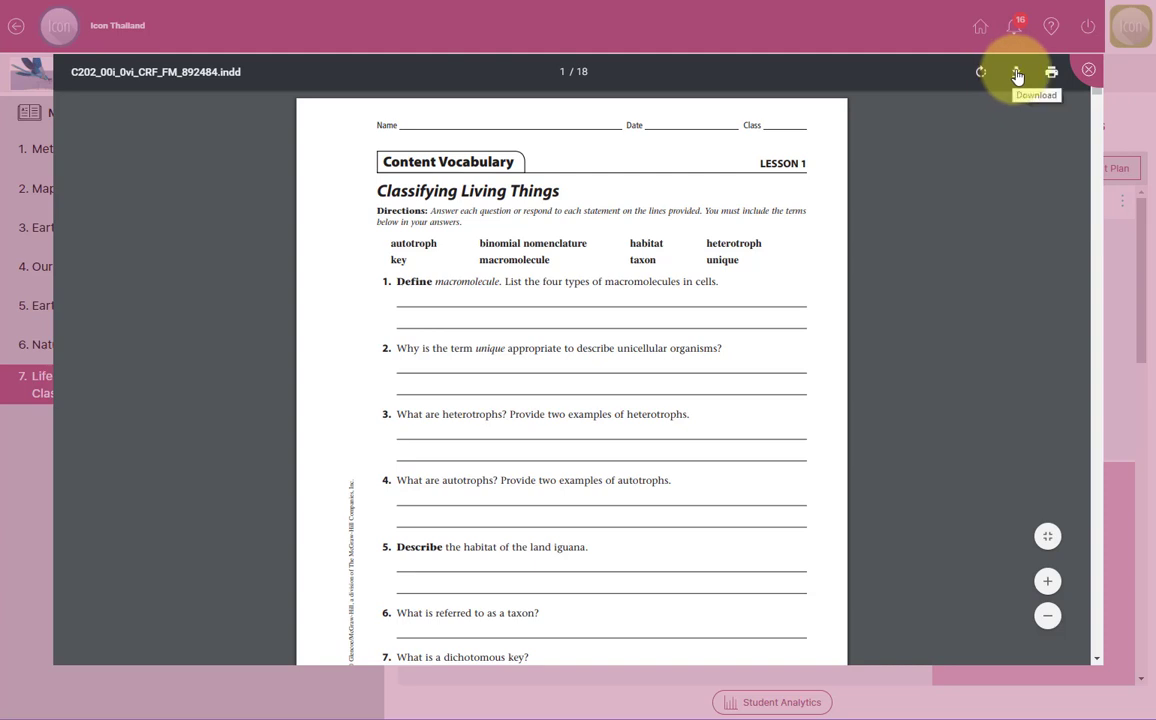
# - Close the worksheet, download the Sci-S1-Int-Mo6-PacketCover teacher resource, show it in the Downloads folder and return to the plan
pyautogui.click(1090, 72)
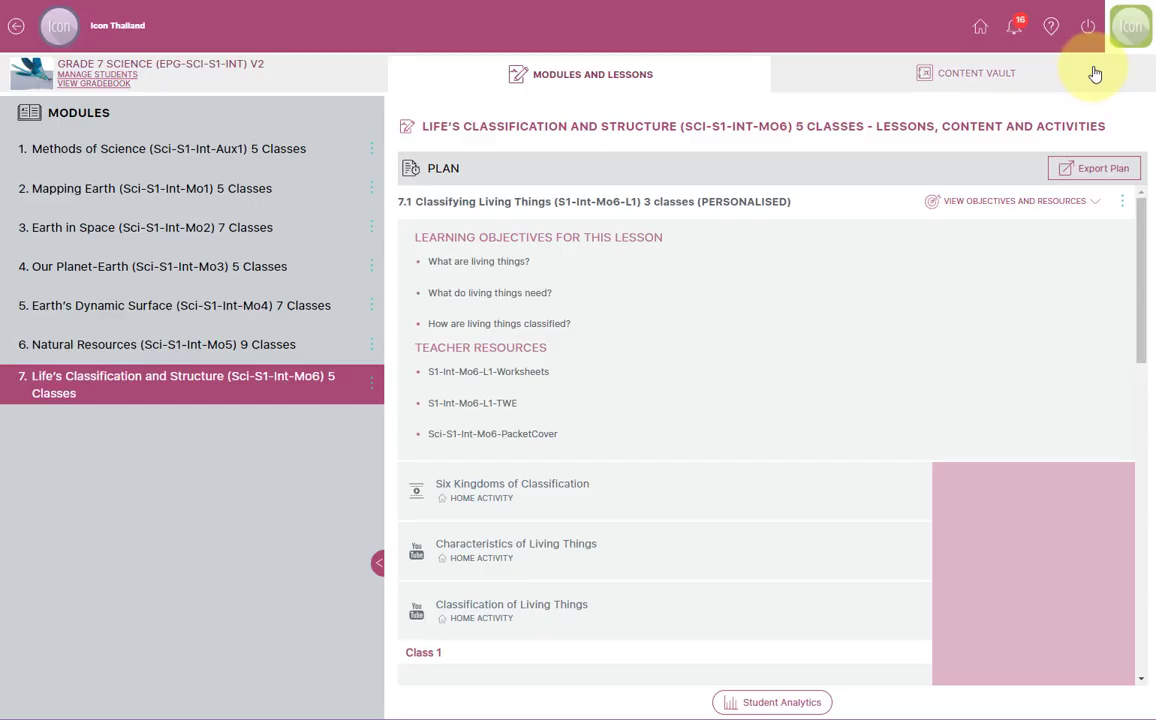
pyautogui.click(548, 438)
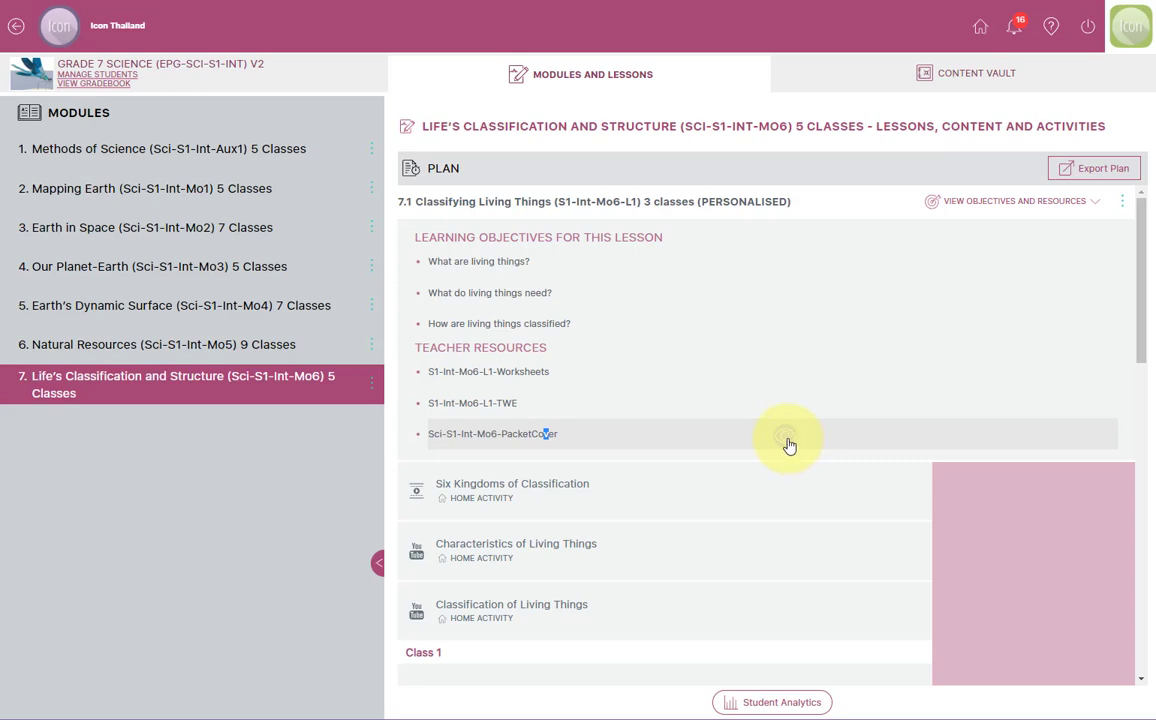
pyautogui.click(787, 441)
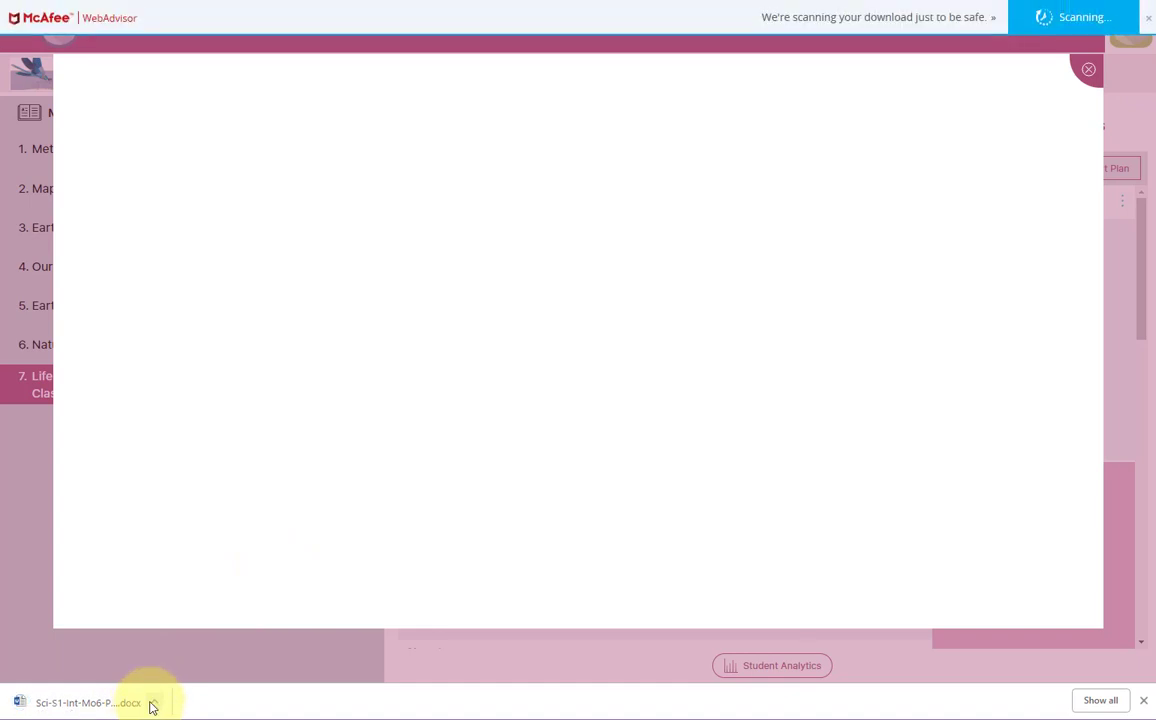
pyautogui.click(153, 707)
pyautogui.click(173, 649)
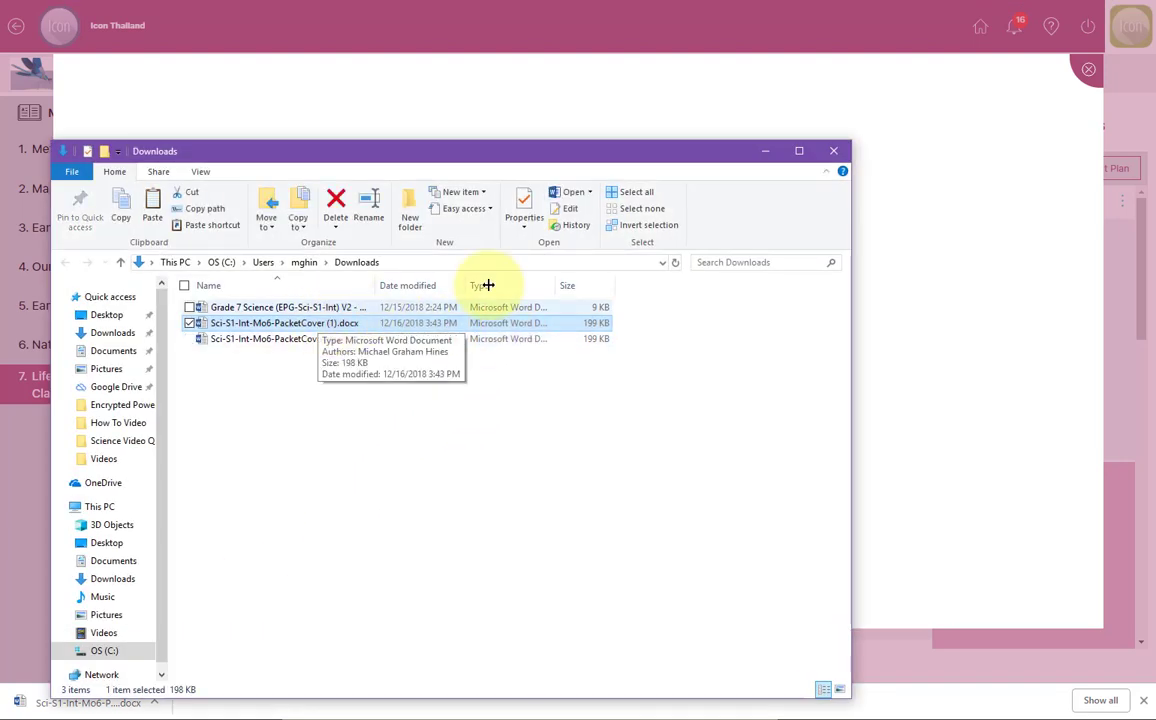
pyautogui.click(838, 148)
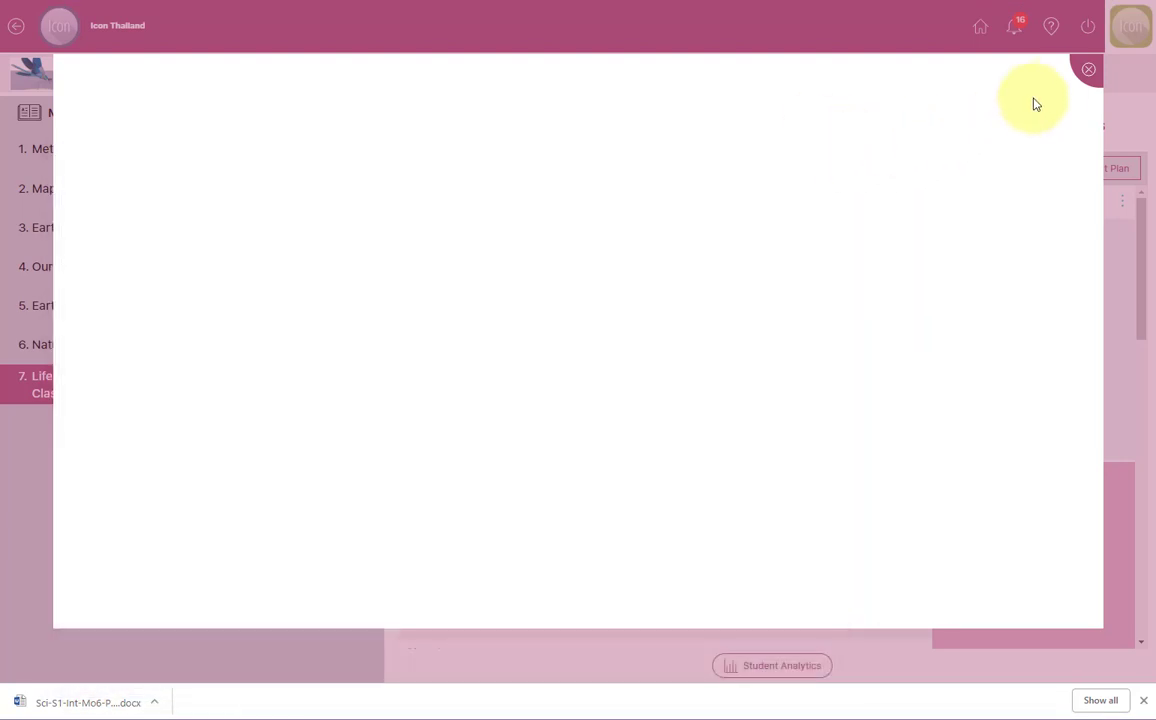
pyautogui.click(1090, 71)
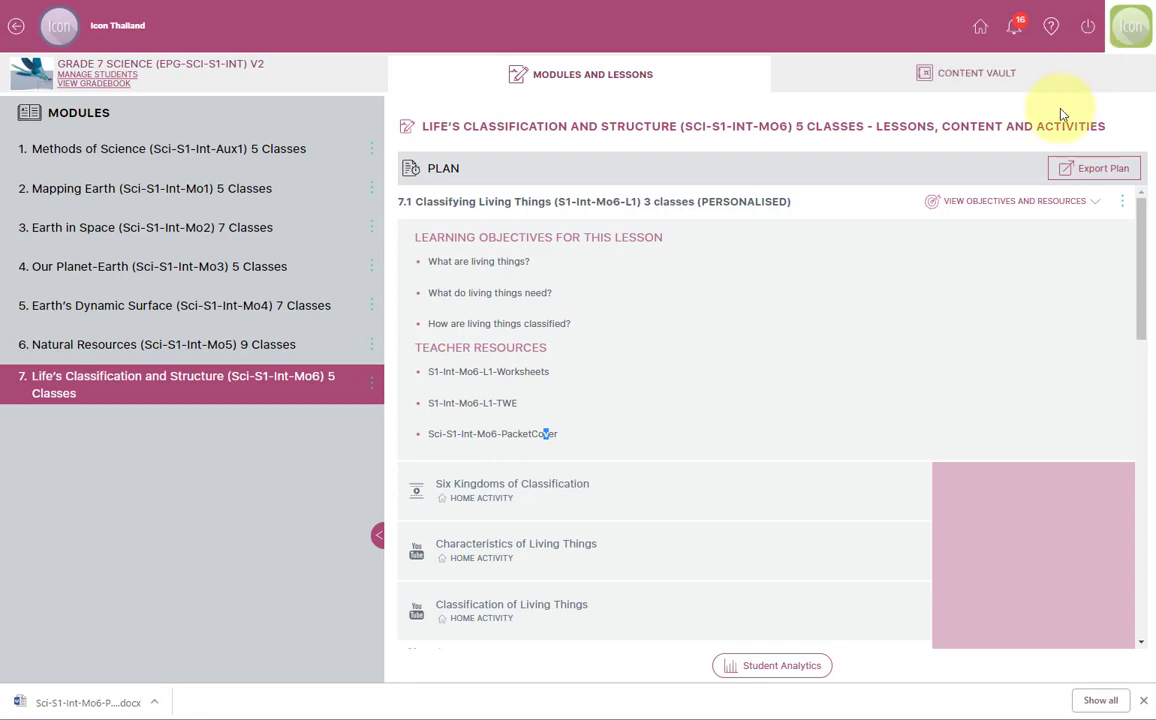
# - Hide the objectives and resources of lesson 7.1 Classifying Living Things and dismiss the browser's download bar
pyautogui.click(1043, 204)
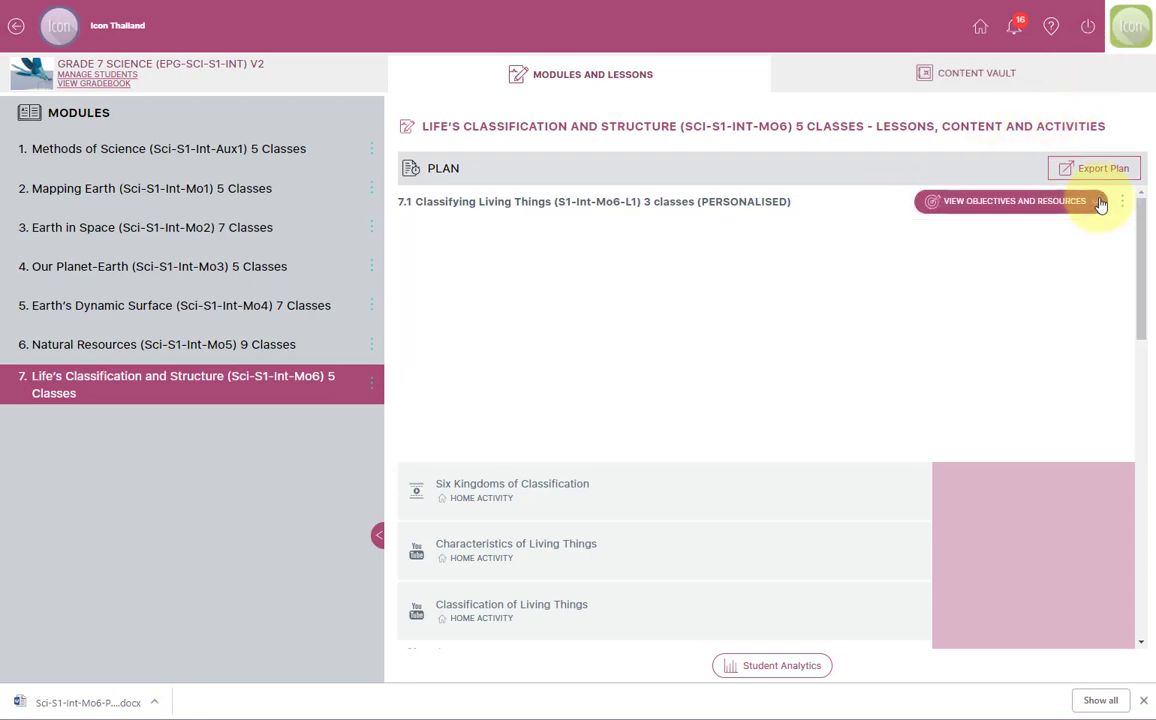
pyautogui.scroll(-3, 805, 462)
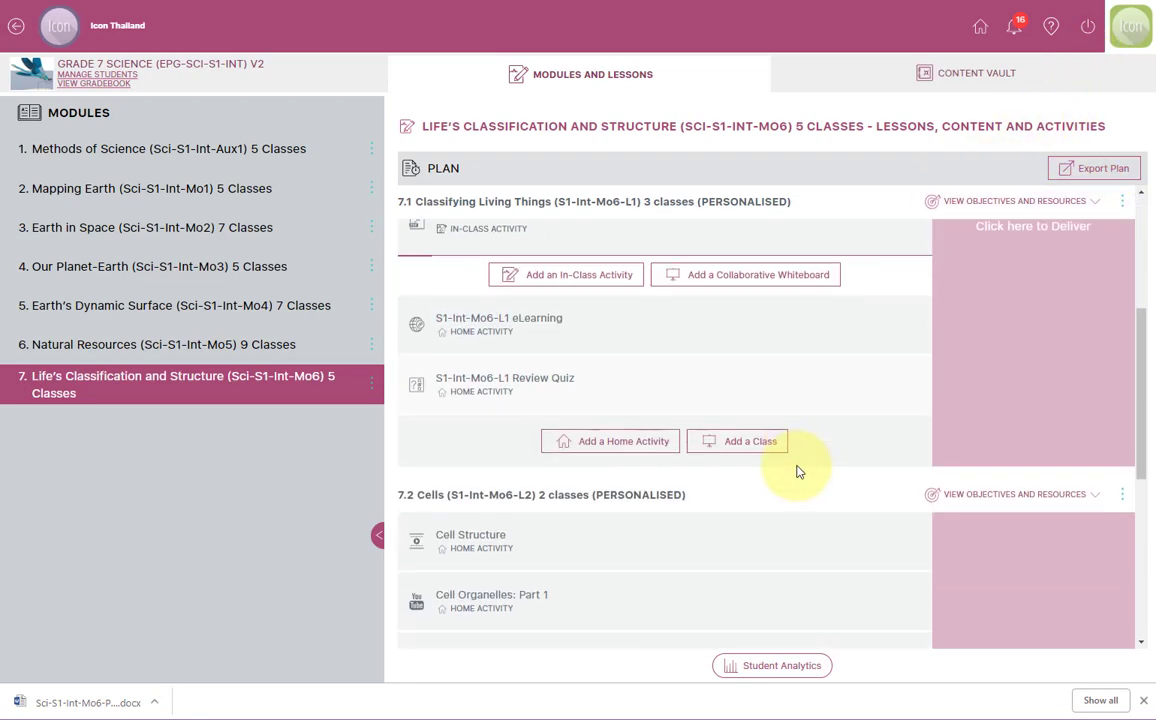
pyautogui.click(1143, 700)
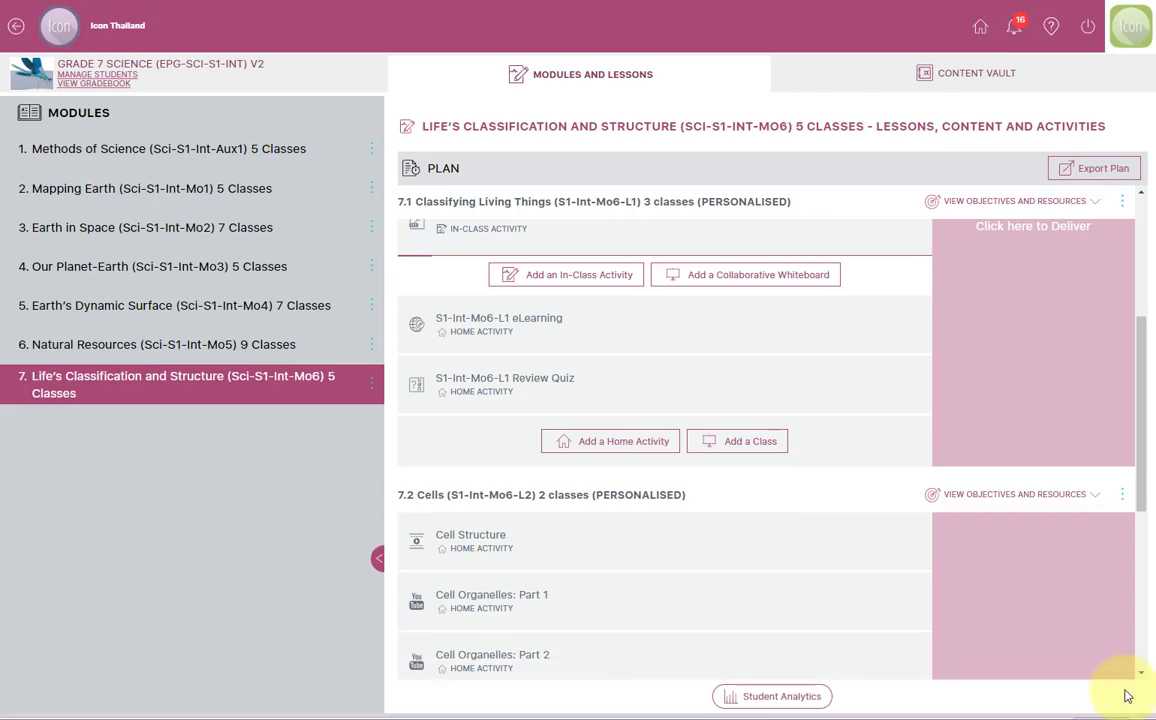
# - Open the S1-Int-Mo6-L1 eLearning title in lesson 7.1 for editing, cancel the change and finish editing items
pyautogui.click(1124, 205)
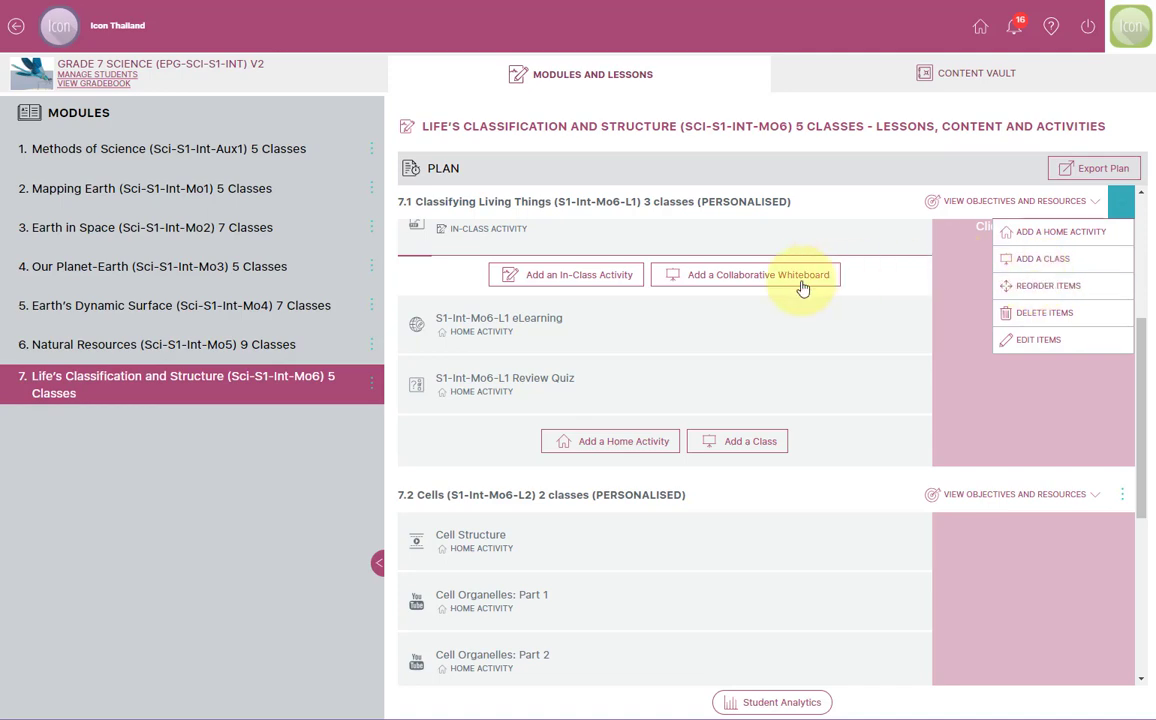
pyautogui.click(1016, 341)
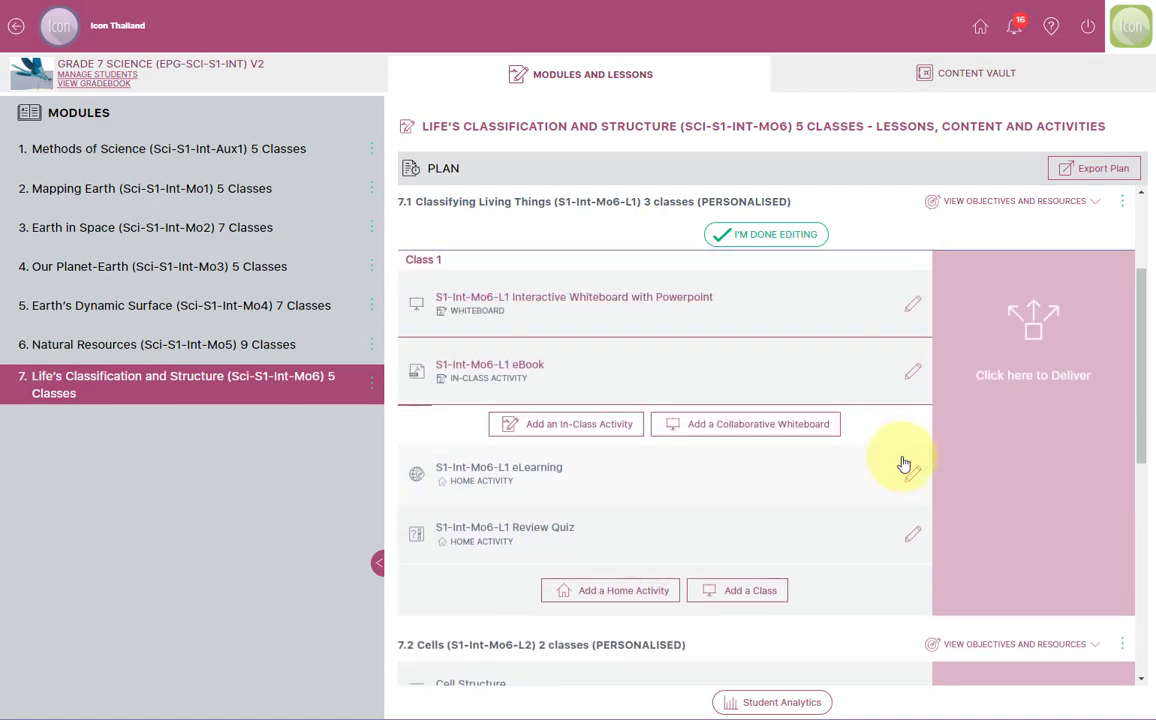
pyautogui.click(913, 476)
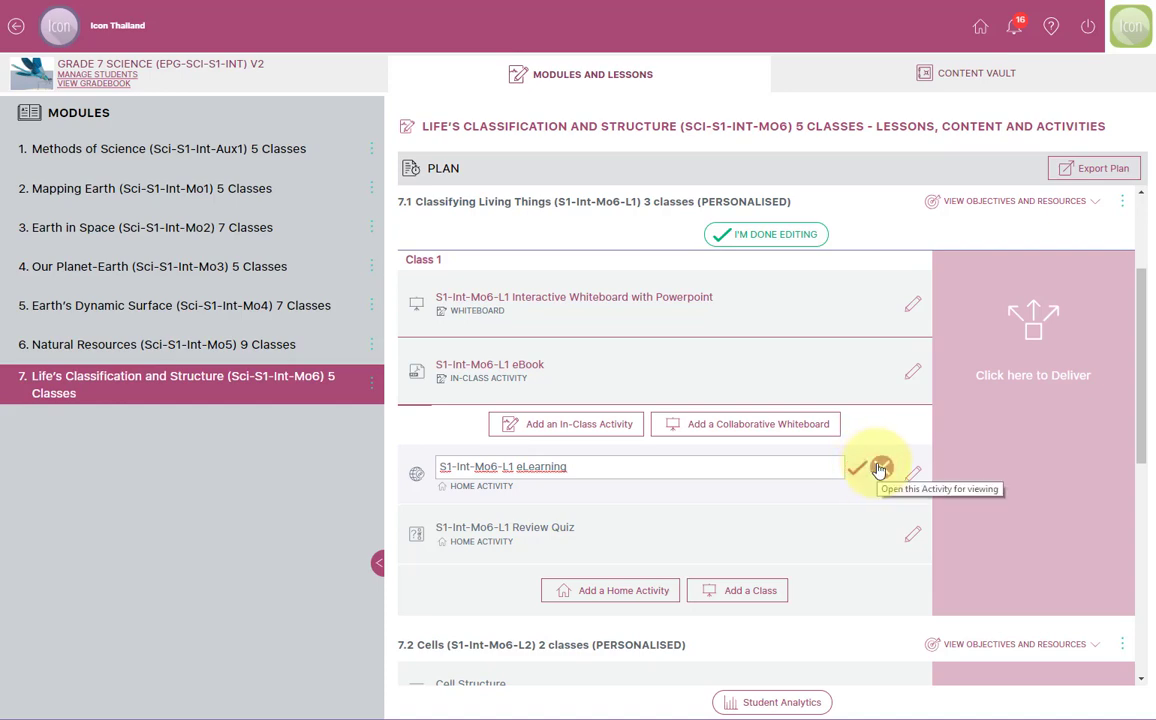
pyautogui.click(879, 469)
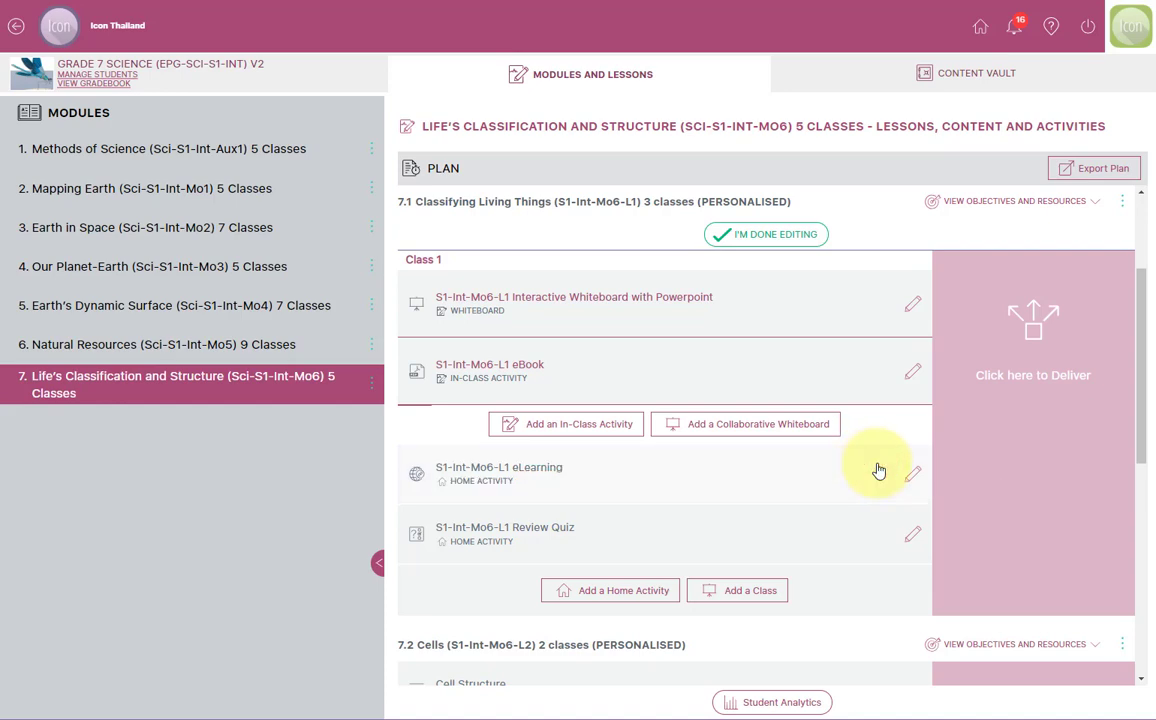
pyautogui.click(760, 236)
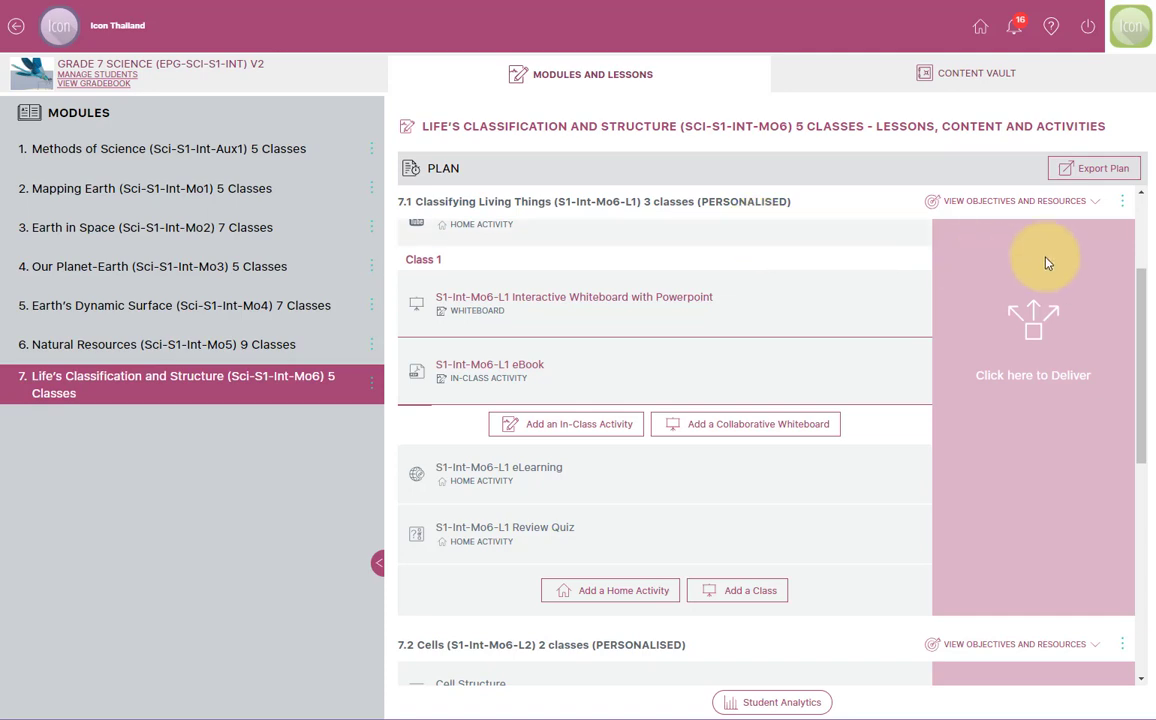
# - Reorder lesson 7.1's items by moving the S1-Int-Mo6-L1 eBook to the home activities and back into Class 1, and finish reordering
pyautogui.click(1124, 204)
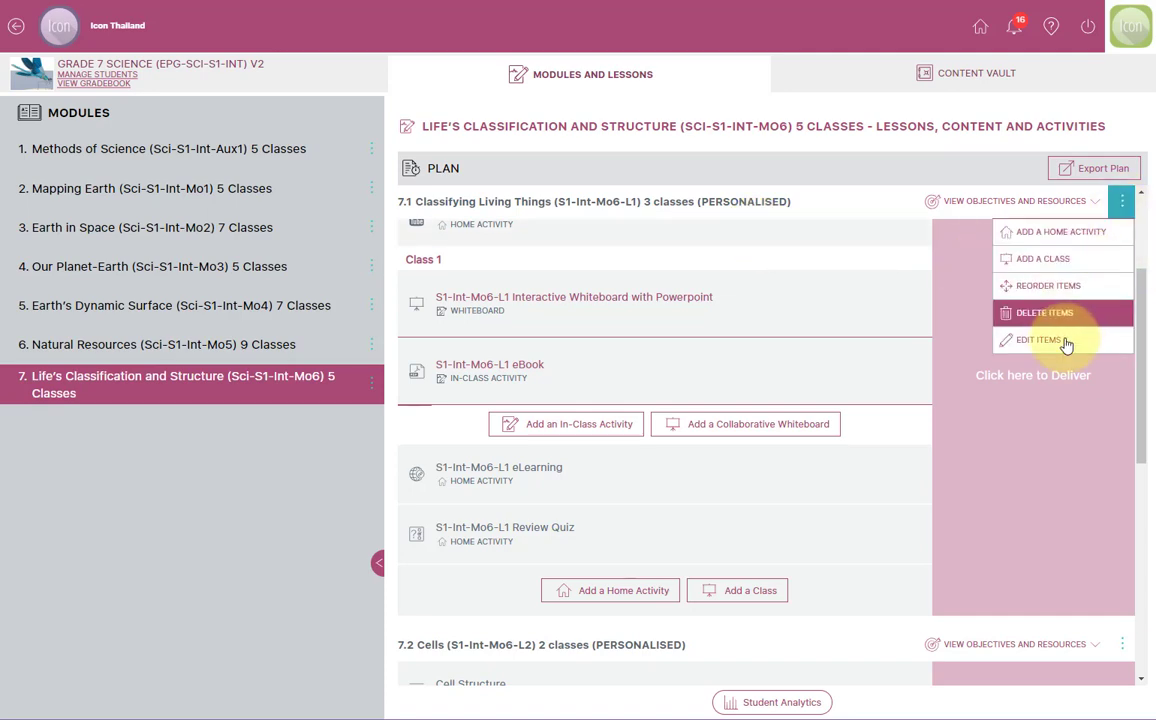
pyautogui.click(1041, 290)
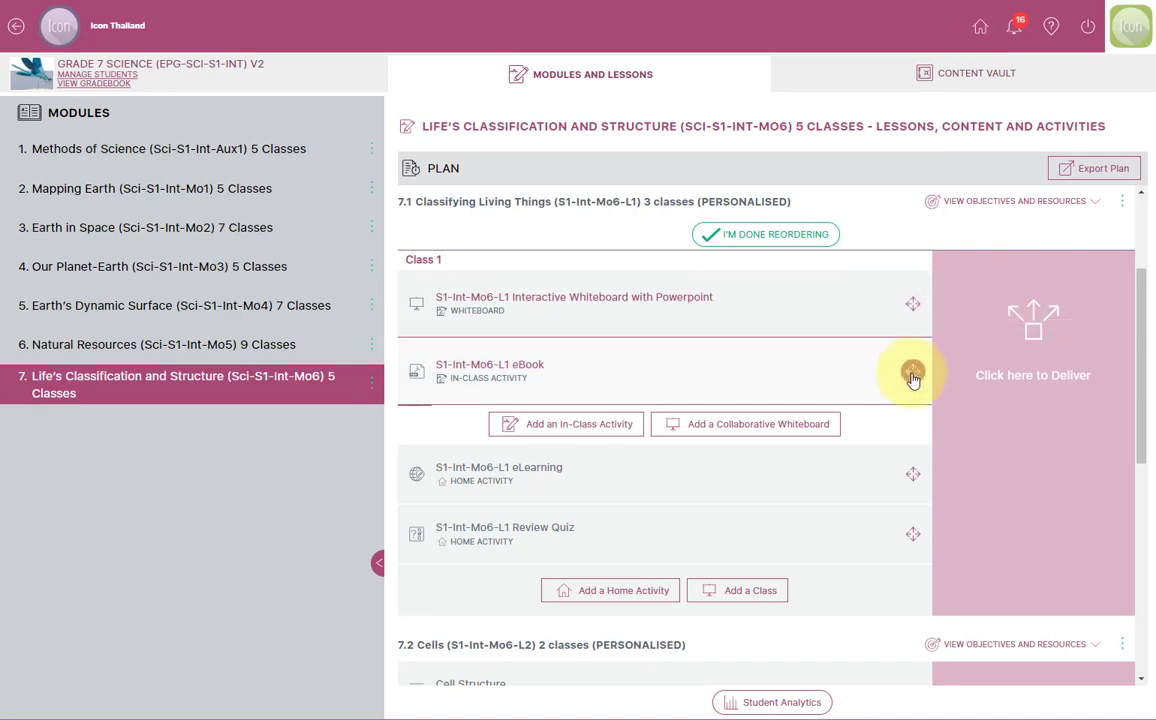
pyautogui.moveTo(913, 375)
pyautogui.mouseDown()
pyautogui.moveTo(899, 300)
pyautogui.moveTo(909, 367)
pyautogui.mouseUp()
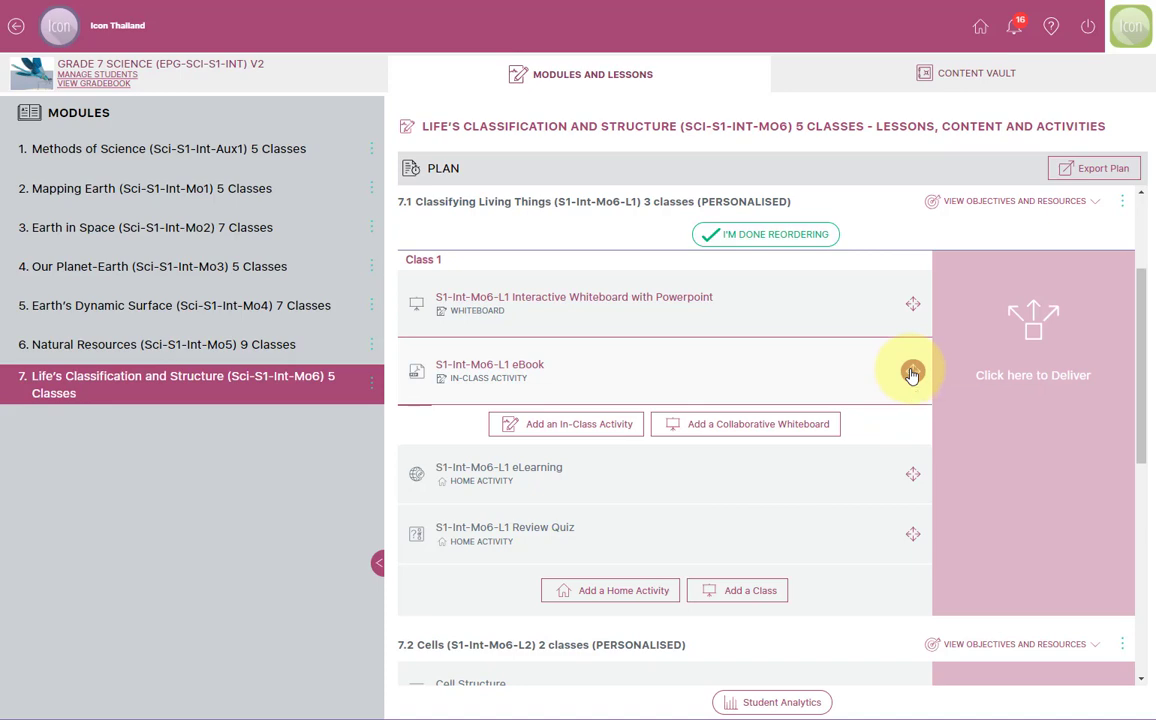
pyautogui.moveTo(912, 374); pyautogui.dragTo(908, 426)
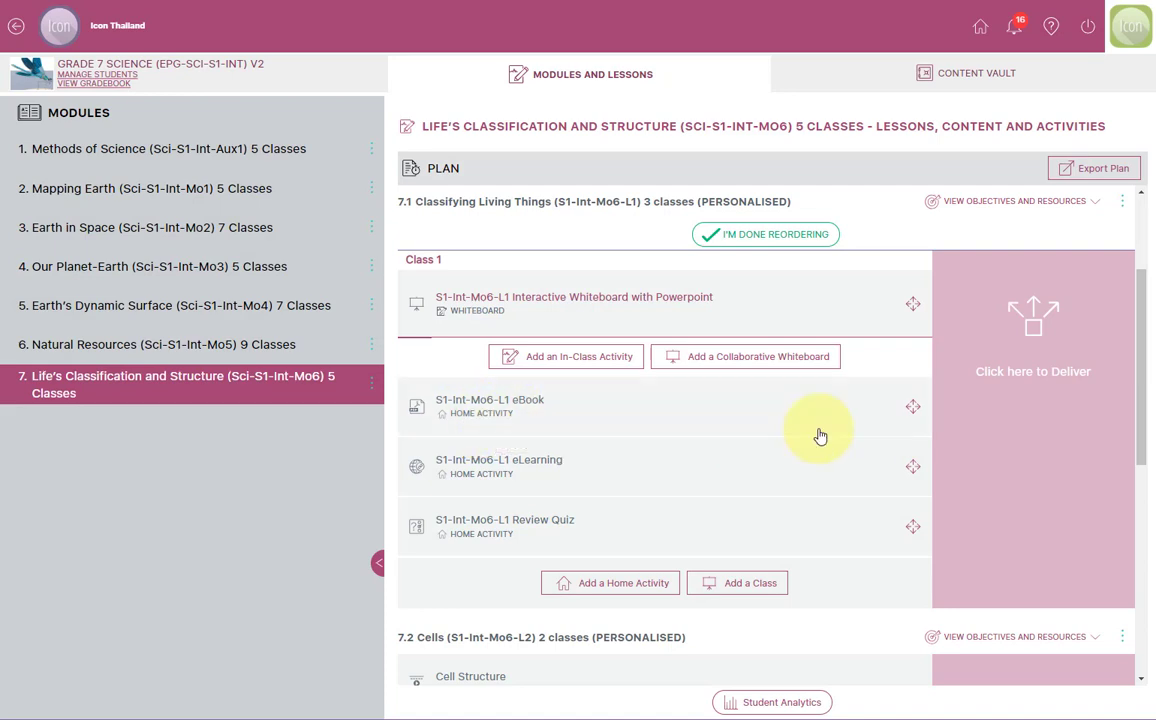
pyautogui.moveTo(912, 410); pyautogui.dragTo(904, 358)
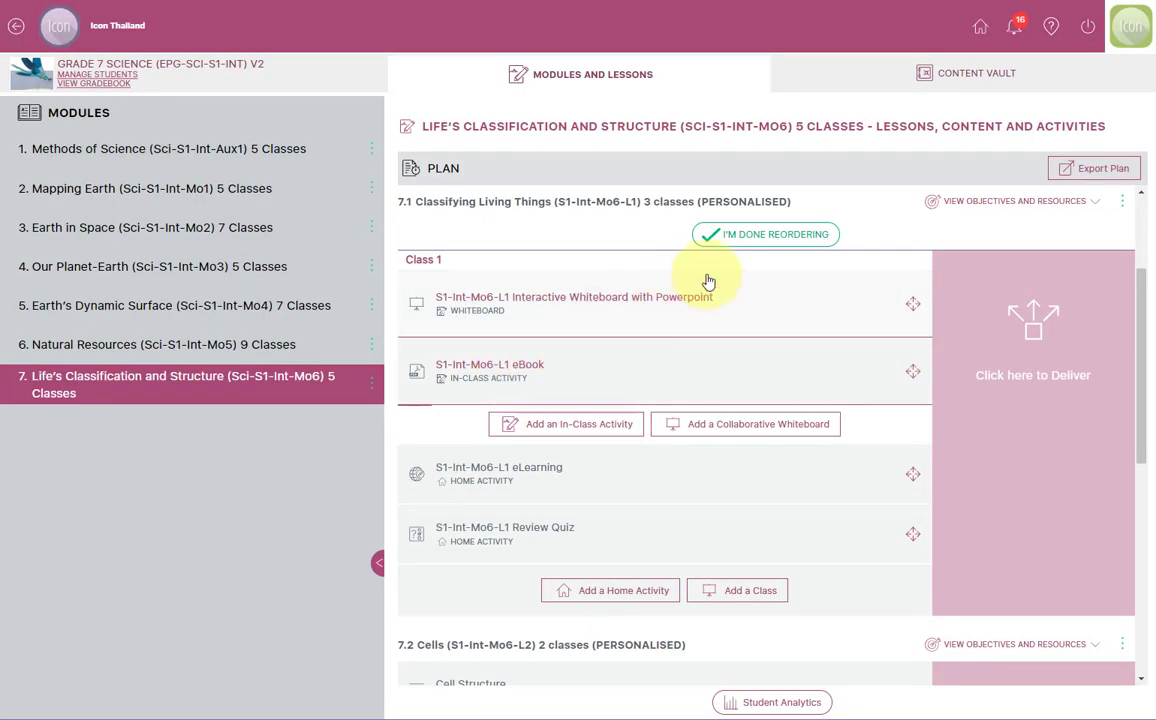
pyautogui.click(744, 236)
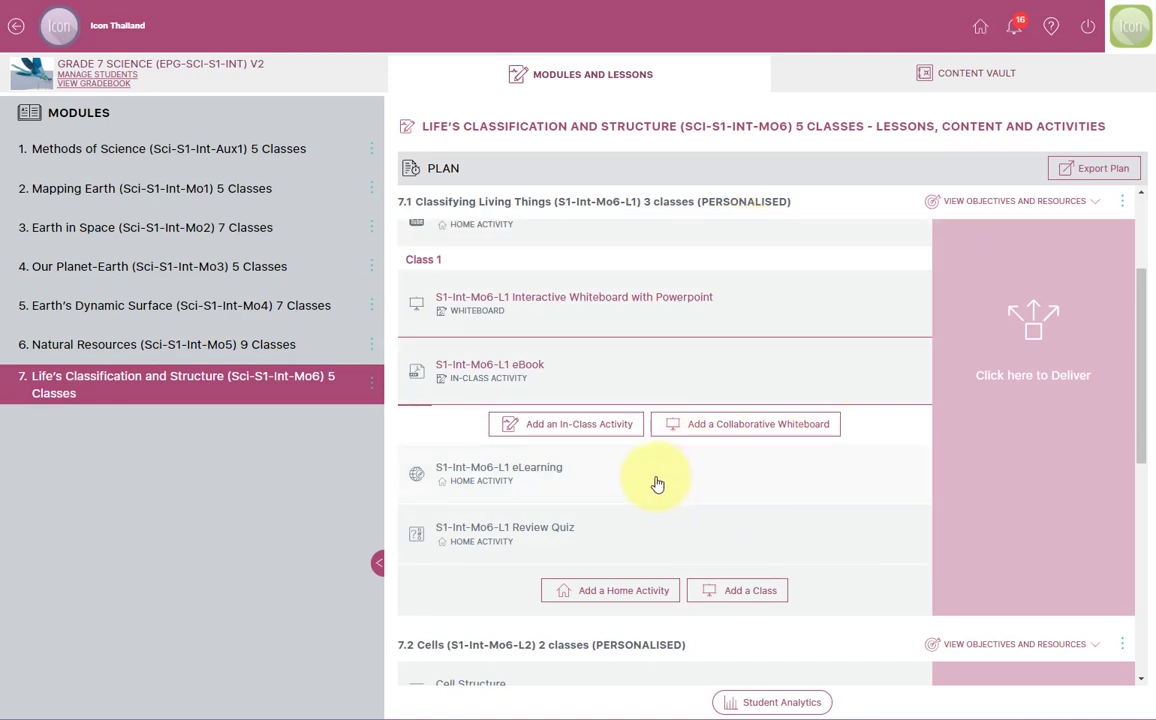
# - Start adding a class to lesson 7.1 from the lesson options and cancel the new whiteboard's description entry
pyautogui.scroll(-1, 652, 482)
pyautogui.scroll(2, 663, 470)
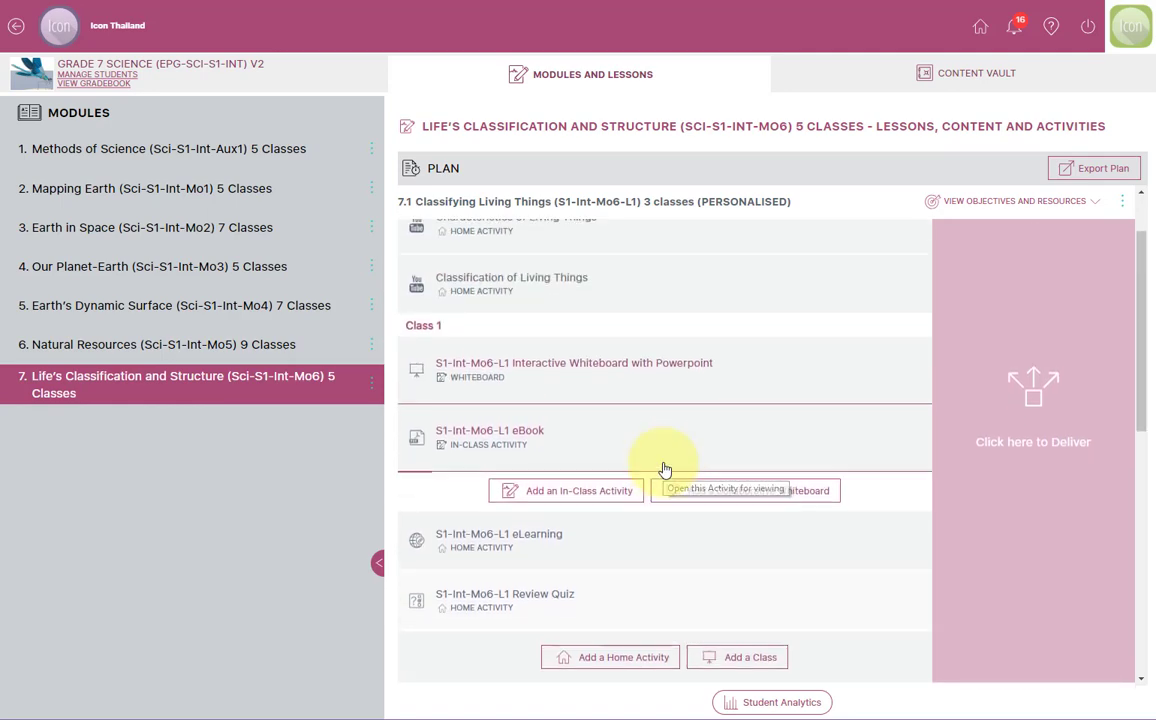
pyautogui.scroll(1, 731, 428)
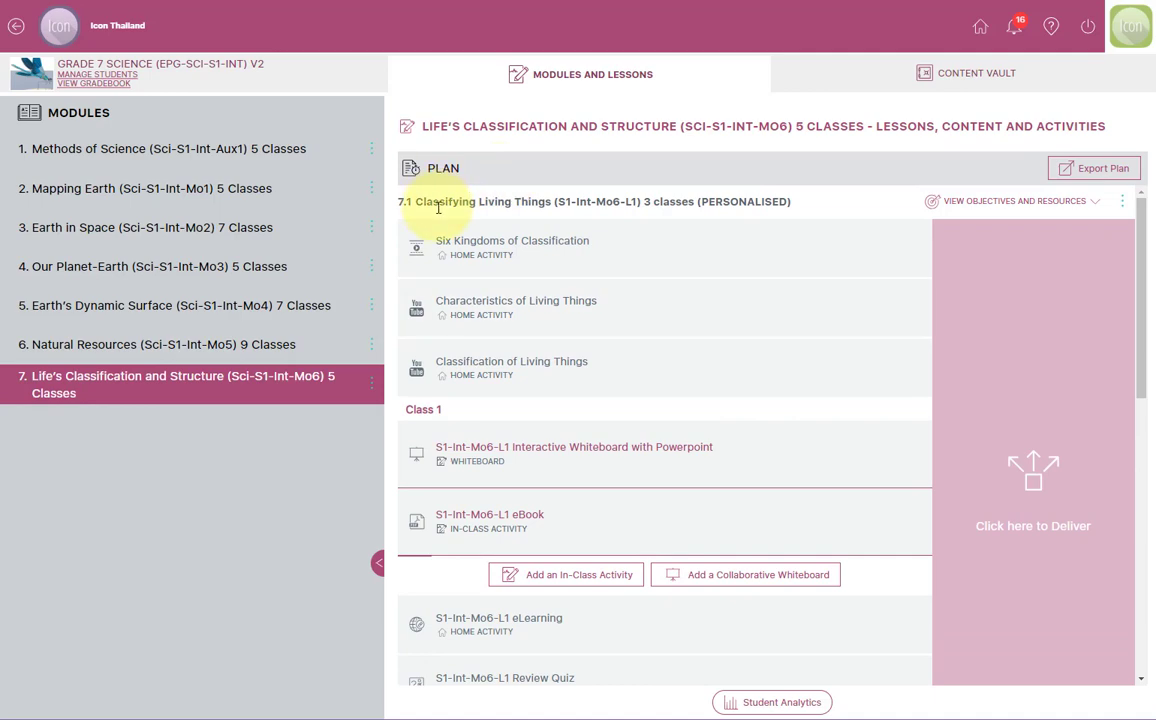
pyautogui.click(1121, 205)
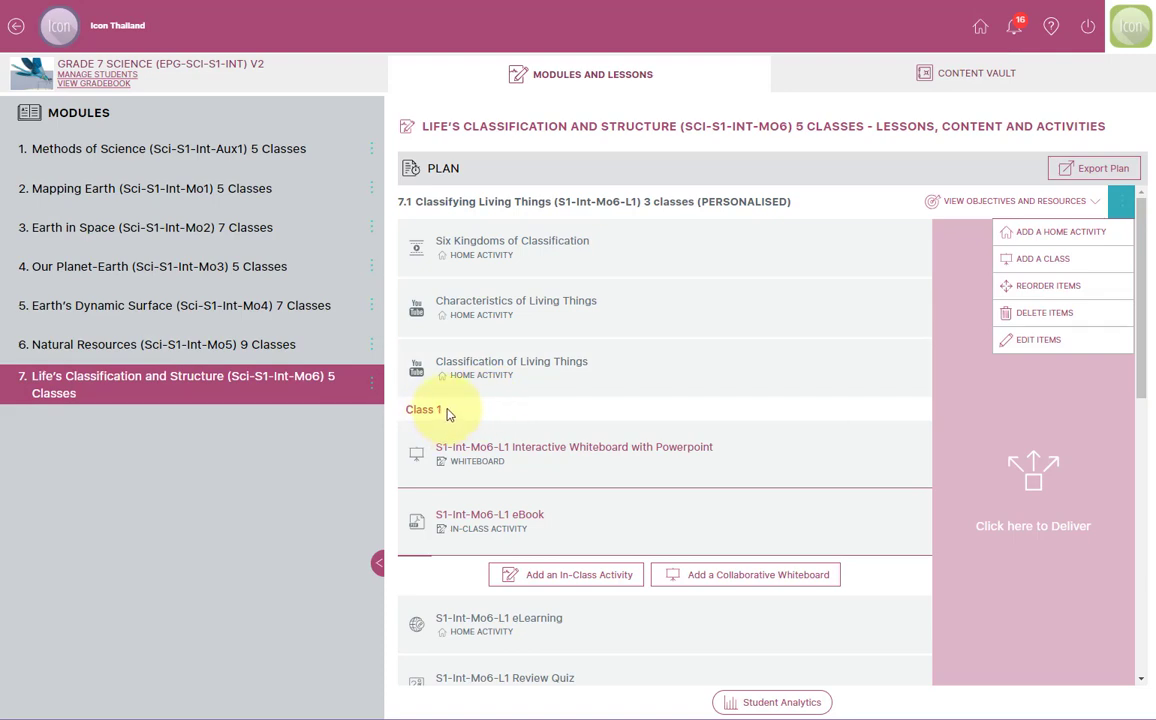
pyautogui.click(1043, 259)
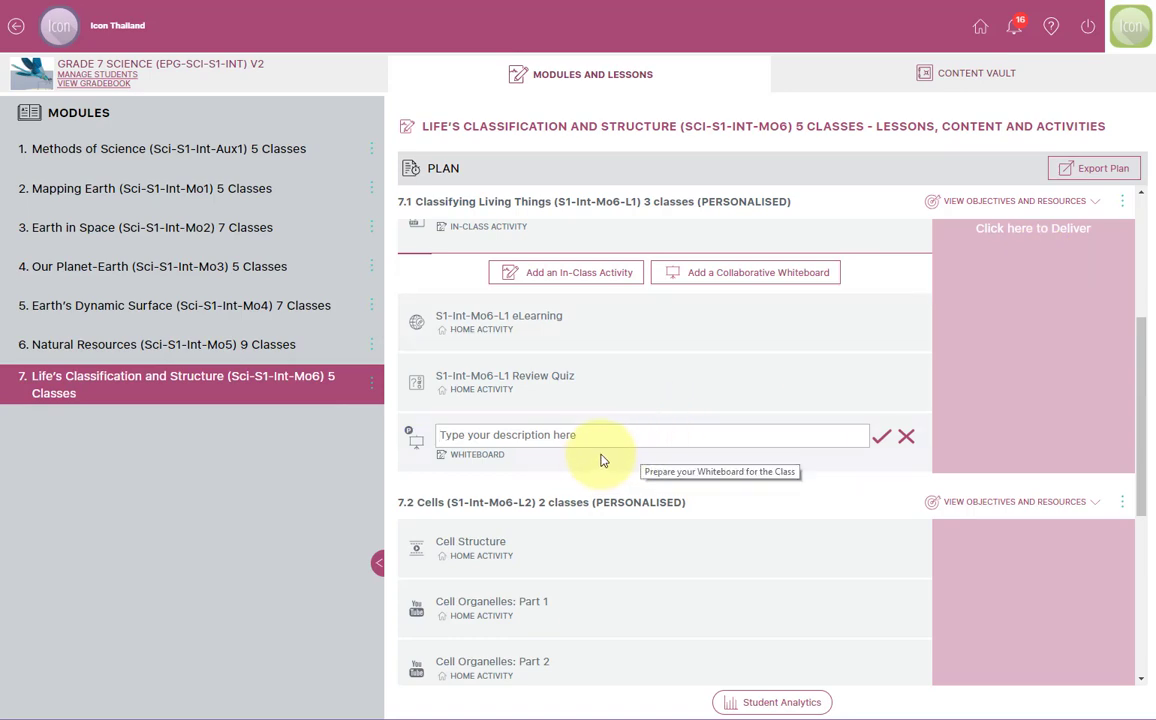
pyautogui.click(912, 446)
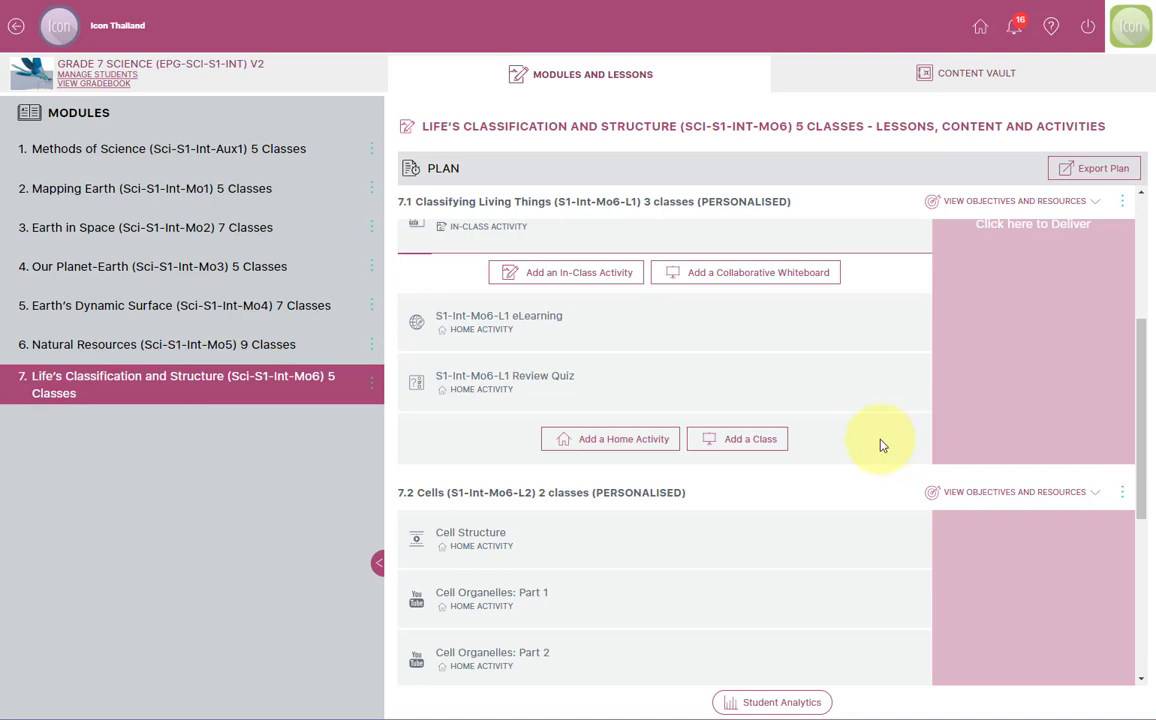
# - Add a second class to lesson 7.1 below the Review Quiz and view the lesson's options without choosing one
pyautogui.scroll(2, 849, 511)
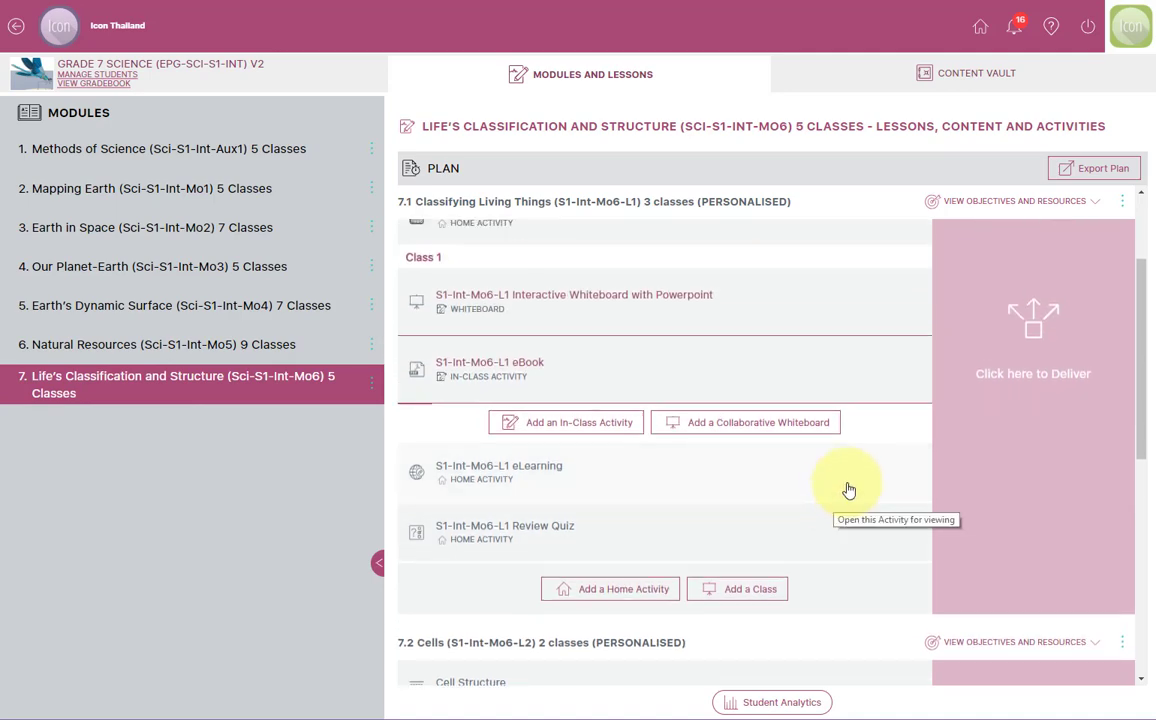
pyautogui.scroll(-1, 845, 497)
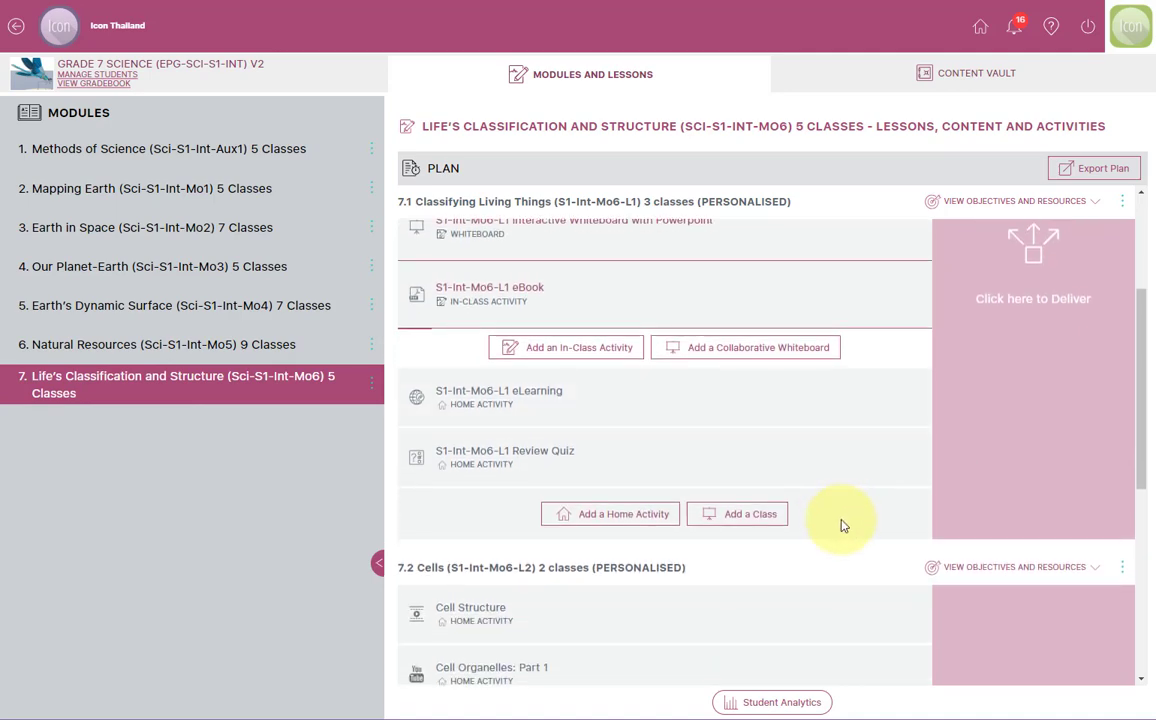
pyautogui.click(748, 516)
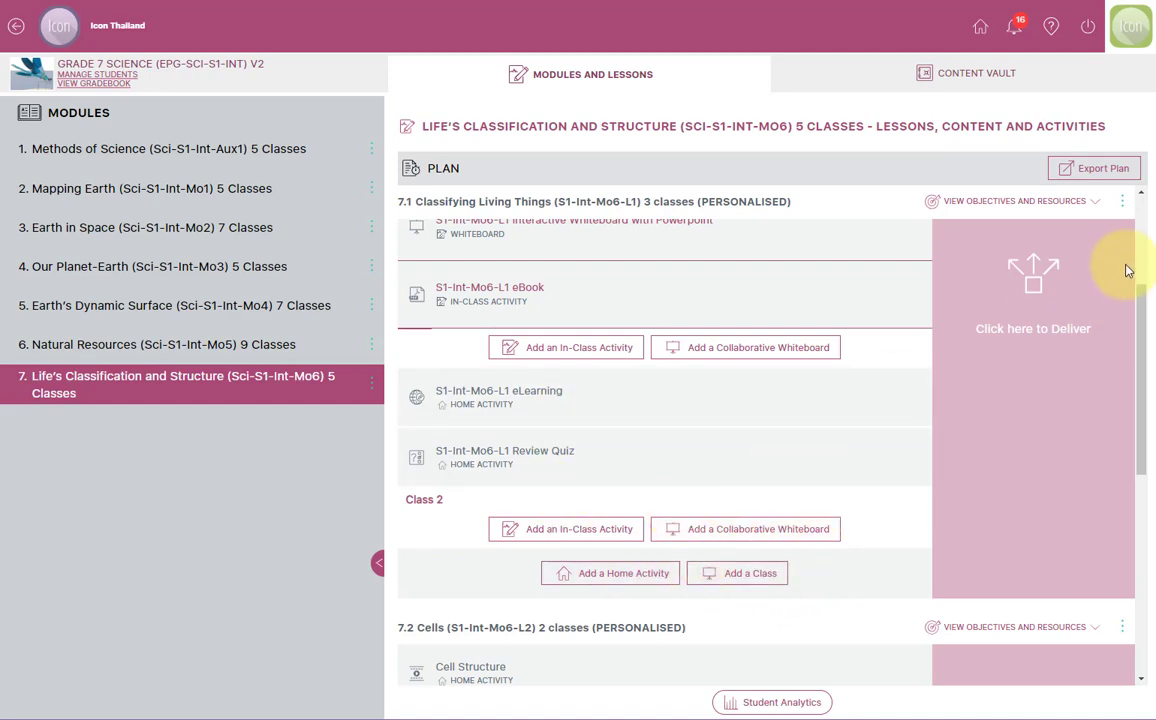
pyautogui.click(1119, 202)
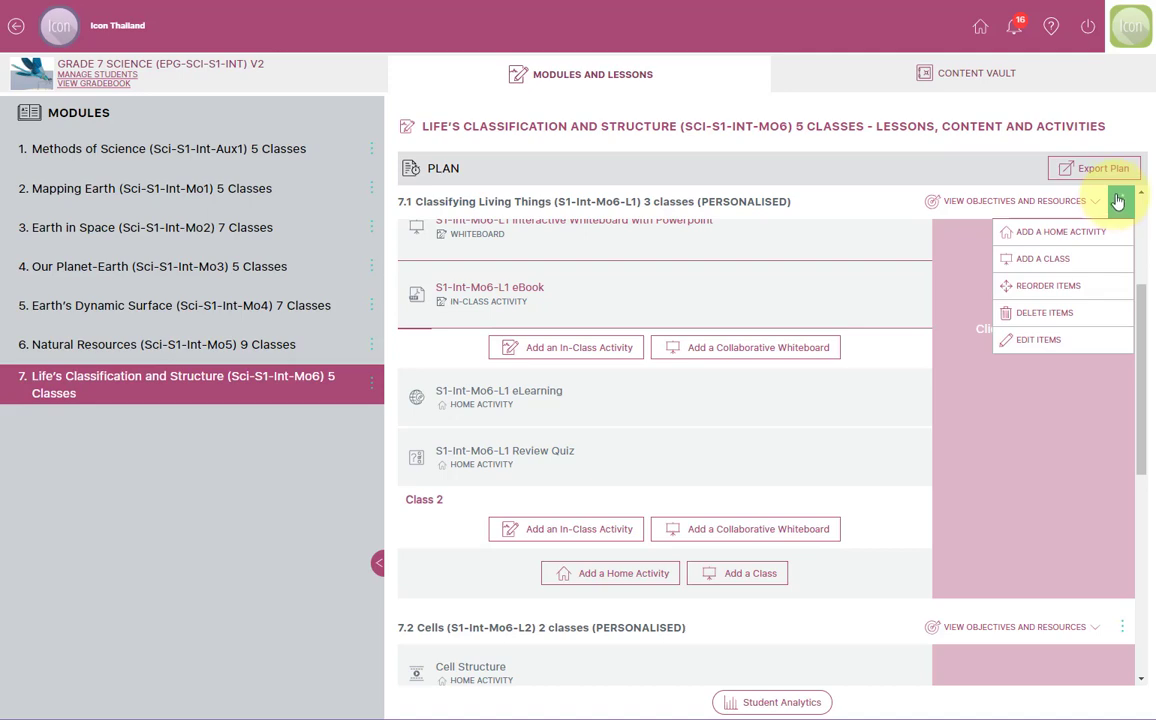
pyautogui.click(743, 504)
# - Look over the contents of lesson 7.2 Cells and show the delivery options for lesson 7.1's activities
pyautogui.scroll(-5, 743, 500)
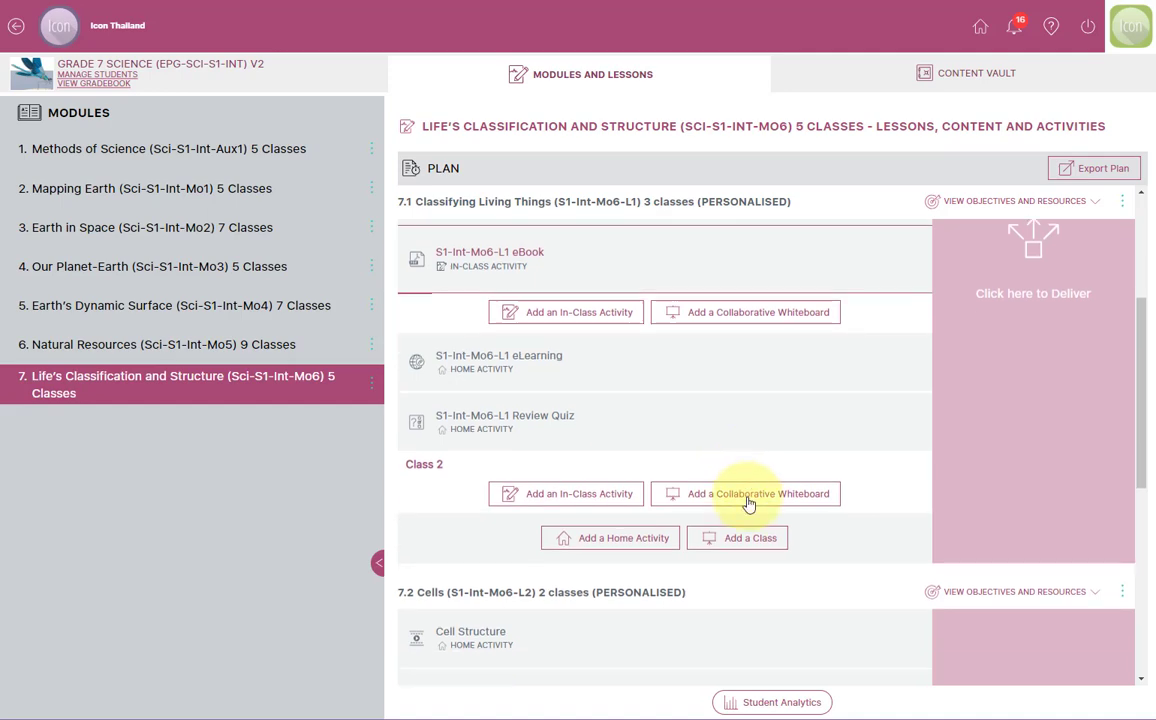
pyautogui.scroll(-2, 742, 490)
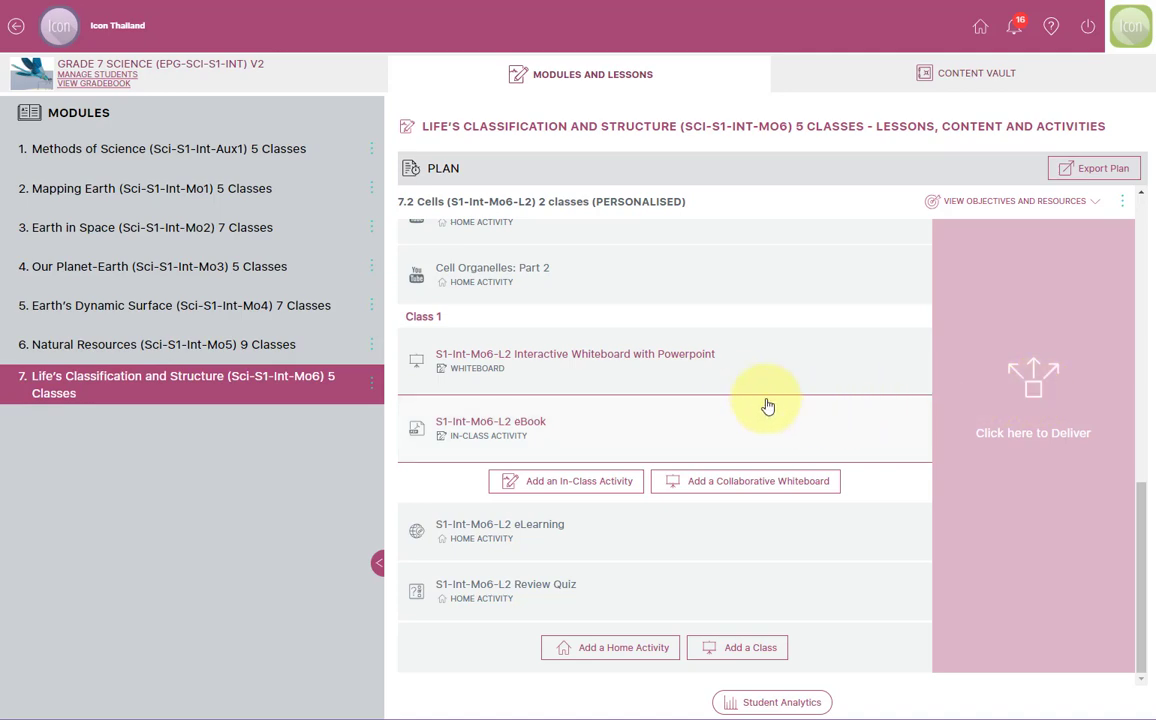
pyautogui.scroll(5, 710, 345)
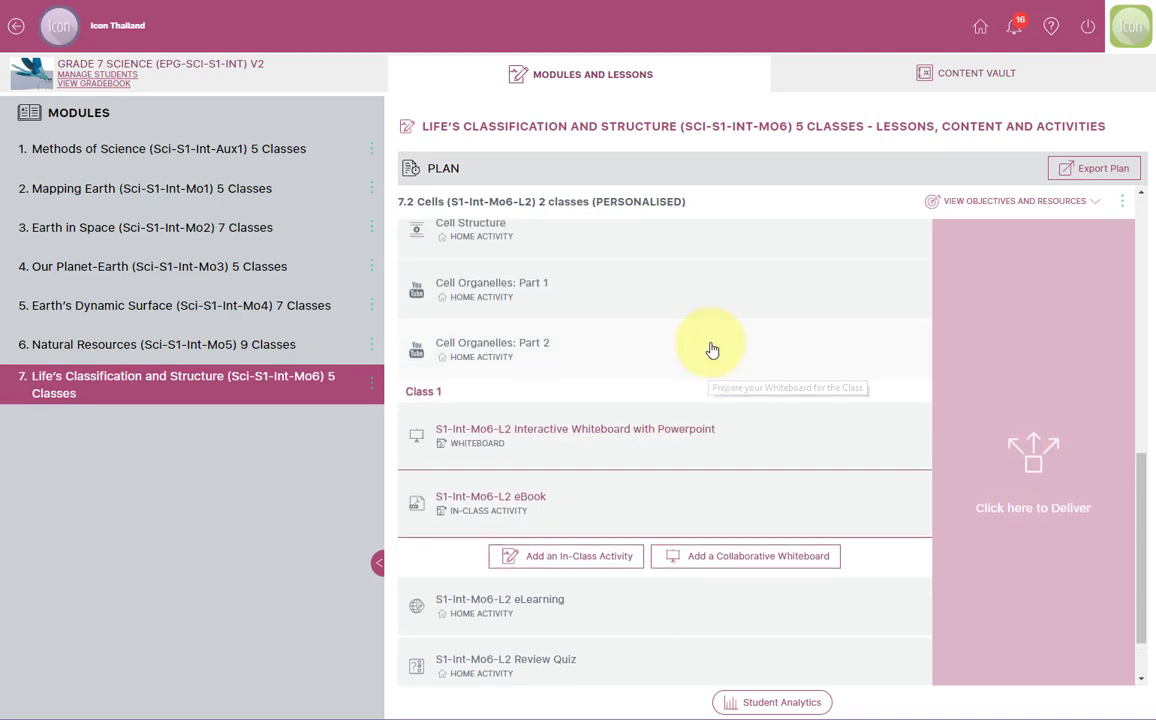
pyautogui.scroll(4, 717, 343)
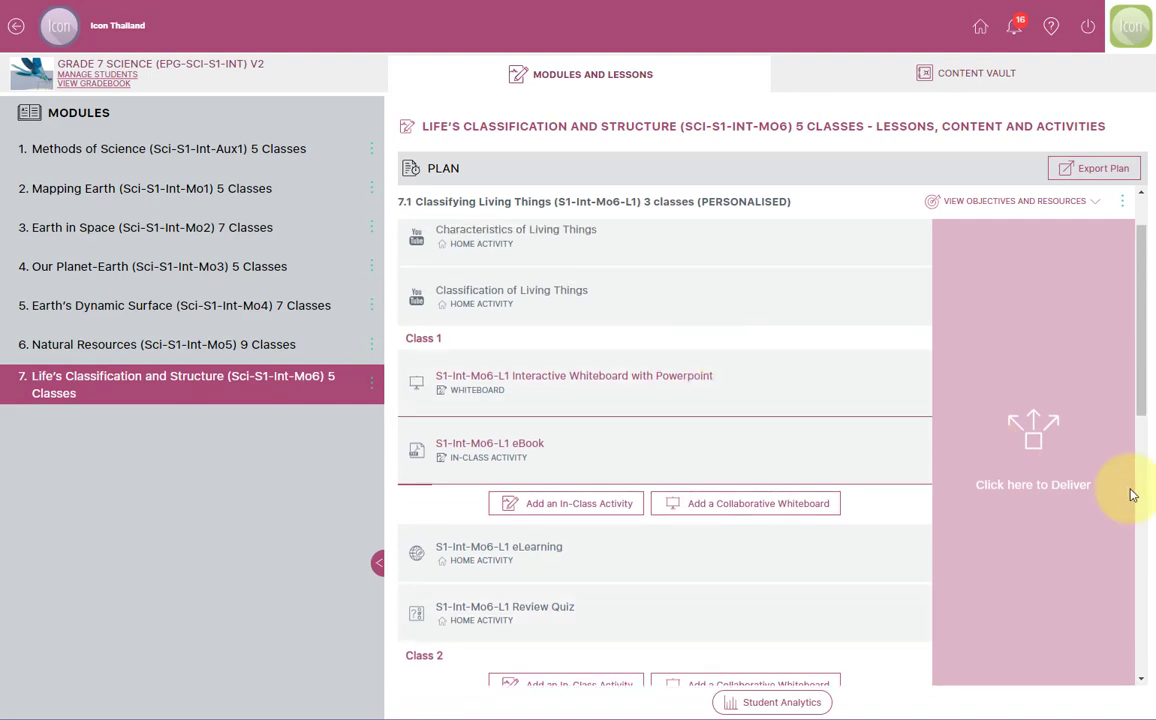
pyautogui.scroll(1, 1066, 497)
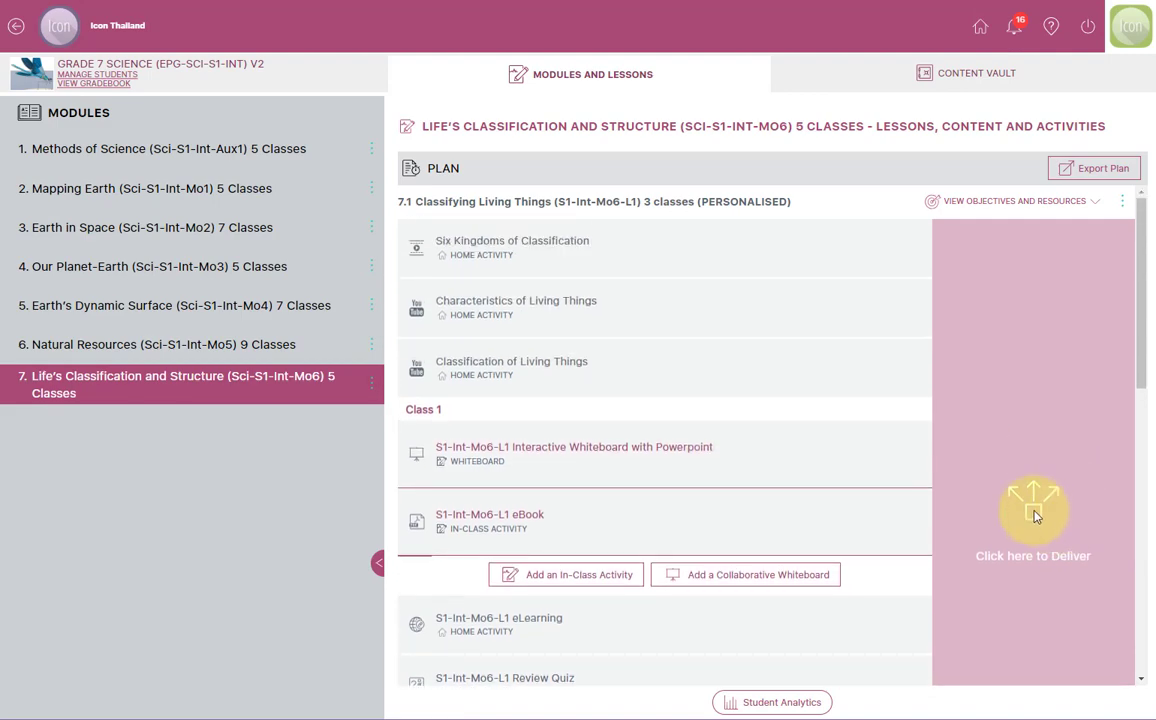
pyautogui.click(1036, 515)
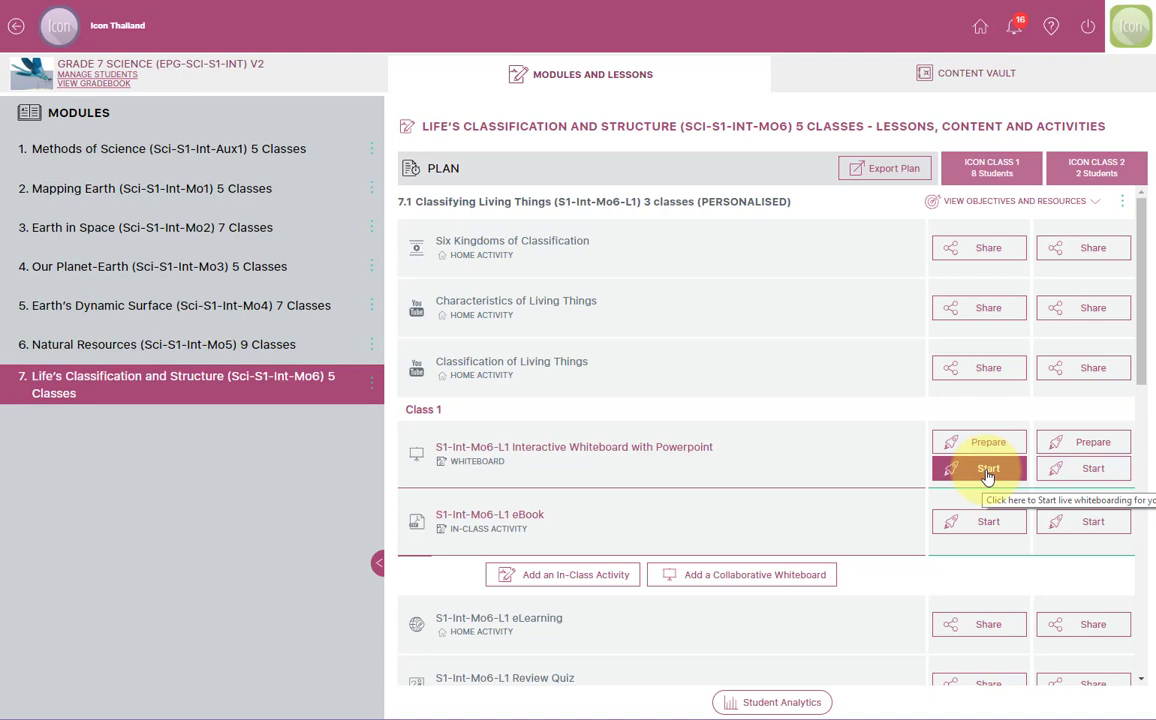
# - View the launch date options for sharing Six Kingdoms of Classification with Icon Class 1 and cancel without sharing
pyautogui.click(975, 250)
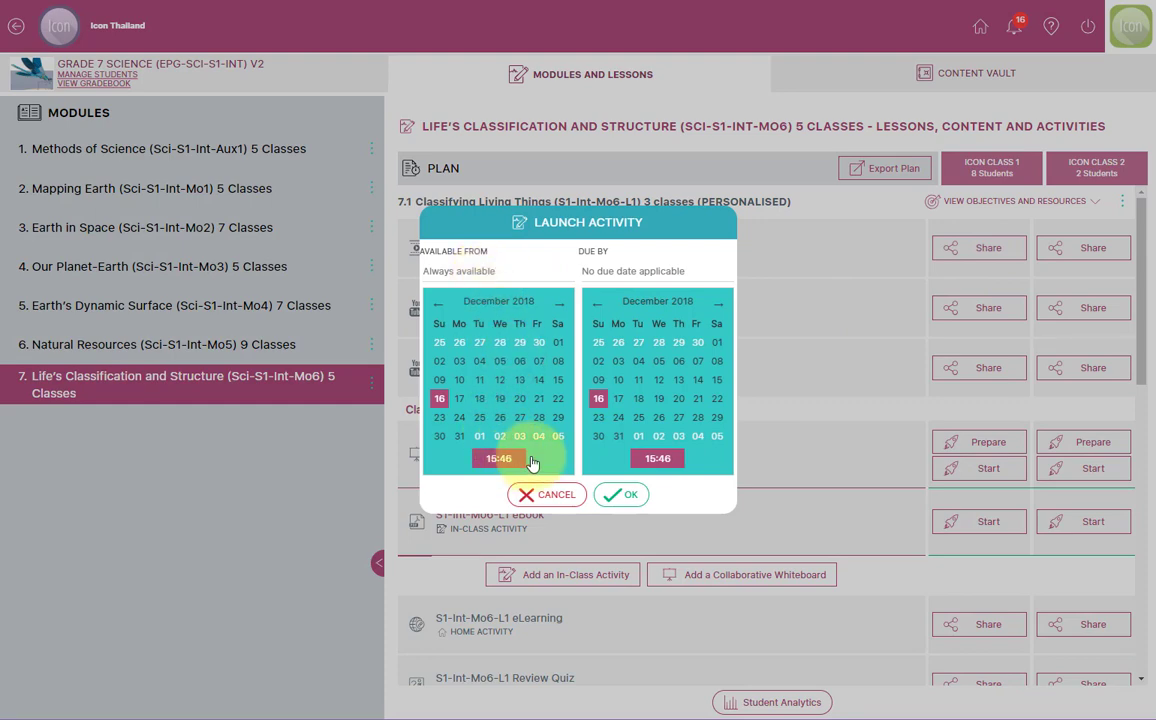
pyautogui.click(632, 495)
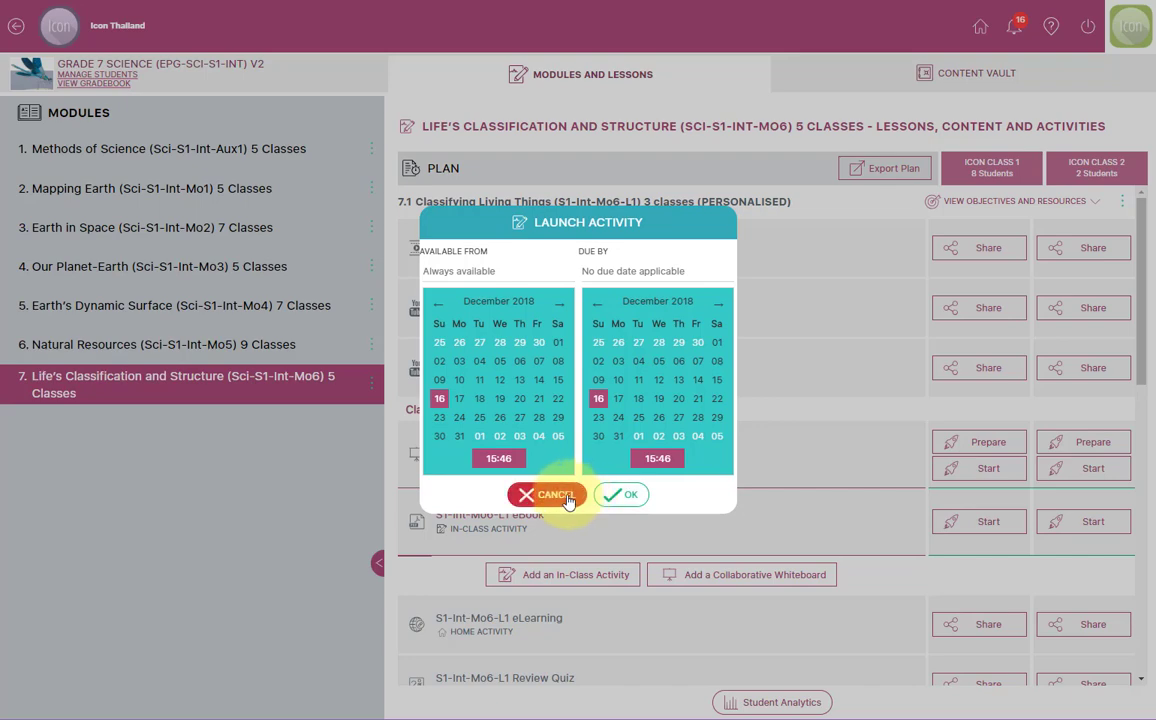
pyautogui.click(566, 496)
# - Examine the module's student analytics for the delivery status of lessons 7.1 and 7.2 in both classes, and close the report
pyautogui.scroll(-3, 733, 516)
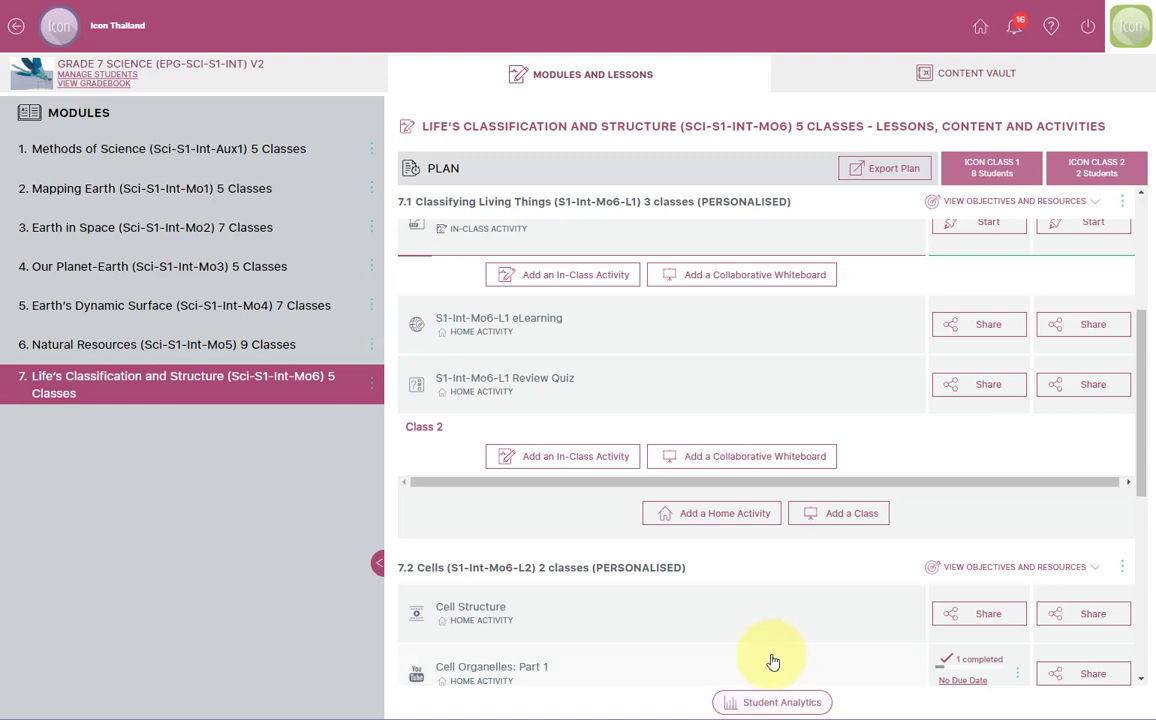
pyautogui.scroll(-1, 770, 662)
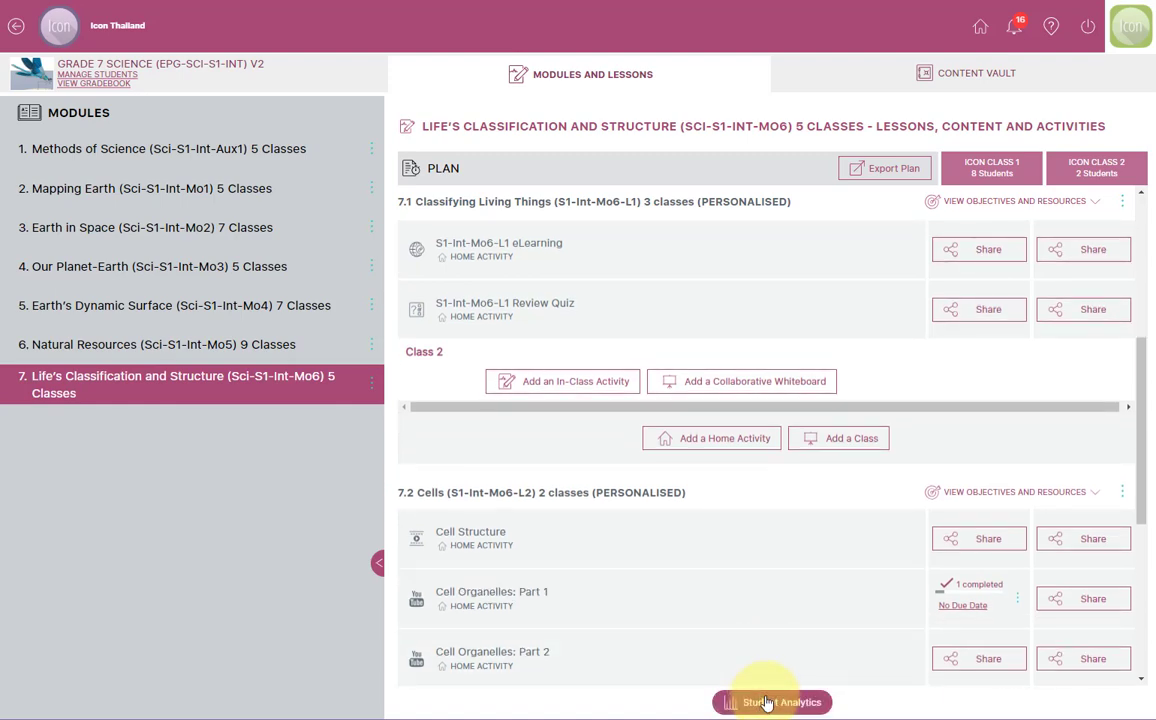
pyautogui.click(766, 703)
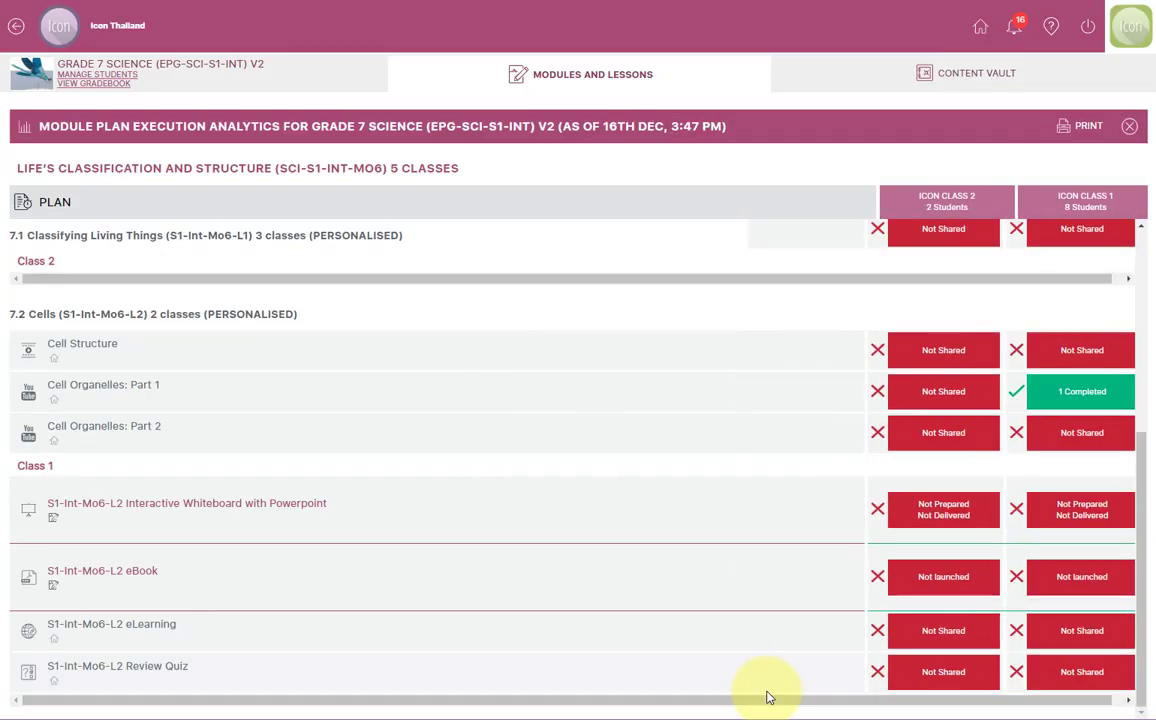
pyautogui.scroll(3, 836, 525)
pyautogui.scroll(3, 838, 522)
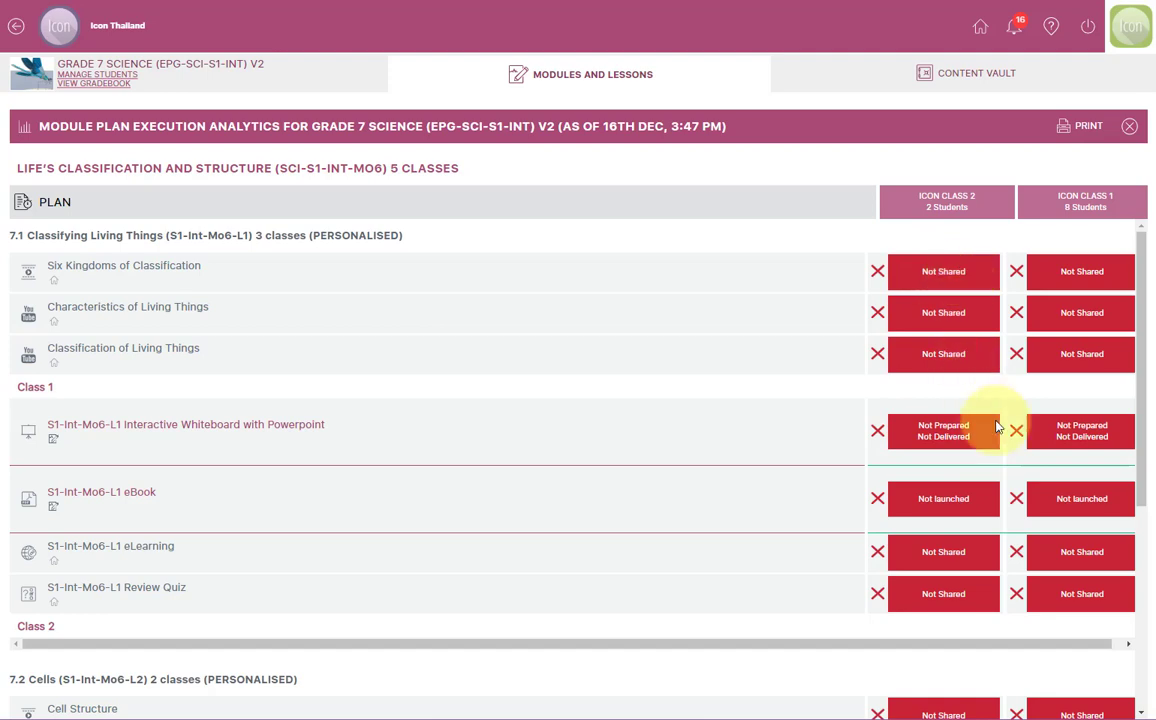
pyautogui.scroll(-3, 956, 485)
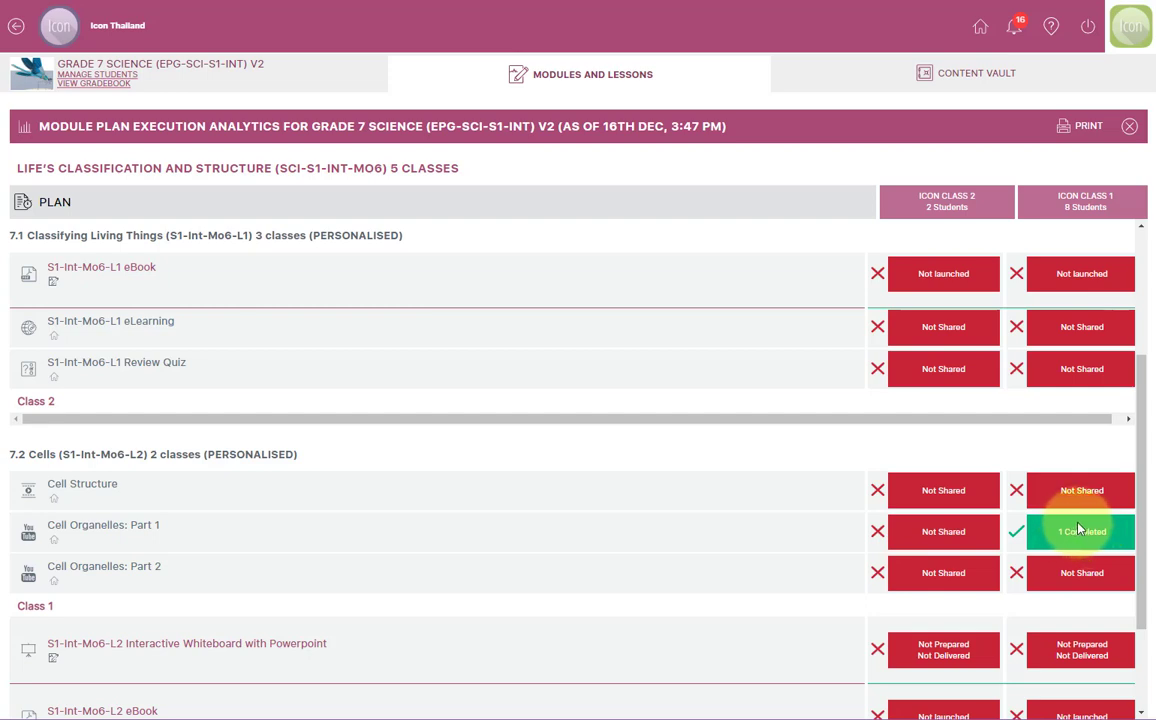
pyautogui.scroll(-3, 868, 486)
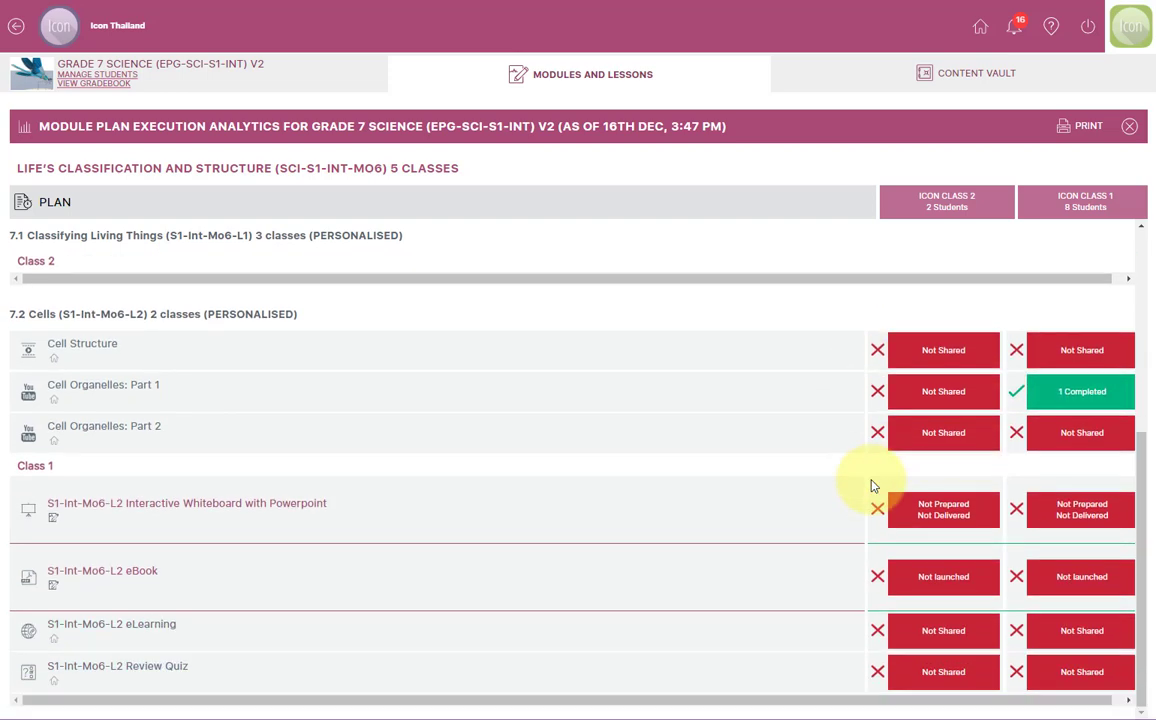
pyautogui.scroll(5, 990, 497)
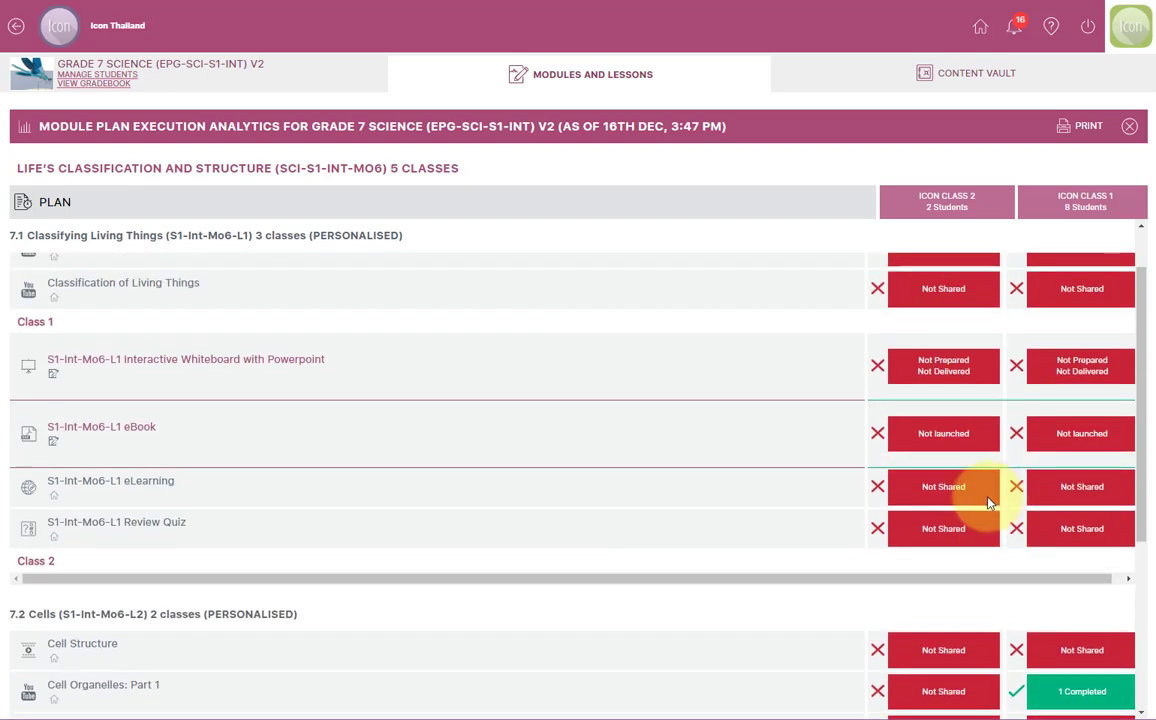
pyautogui.scroll(1, 990, 500)
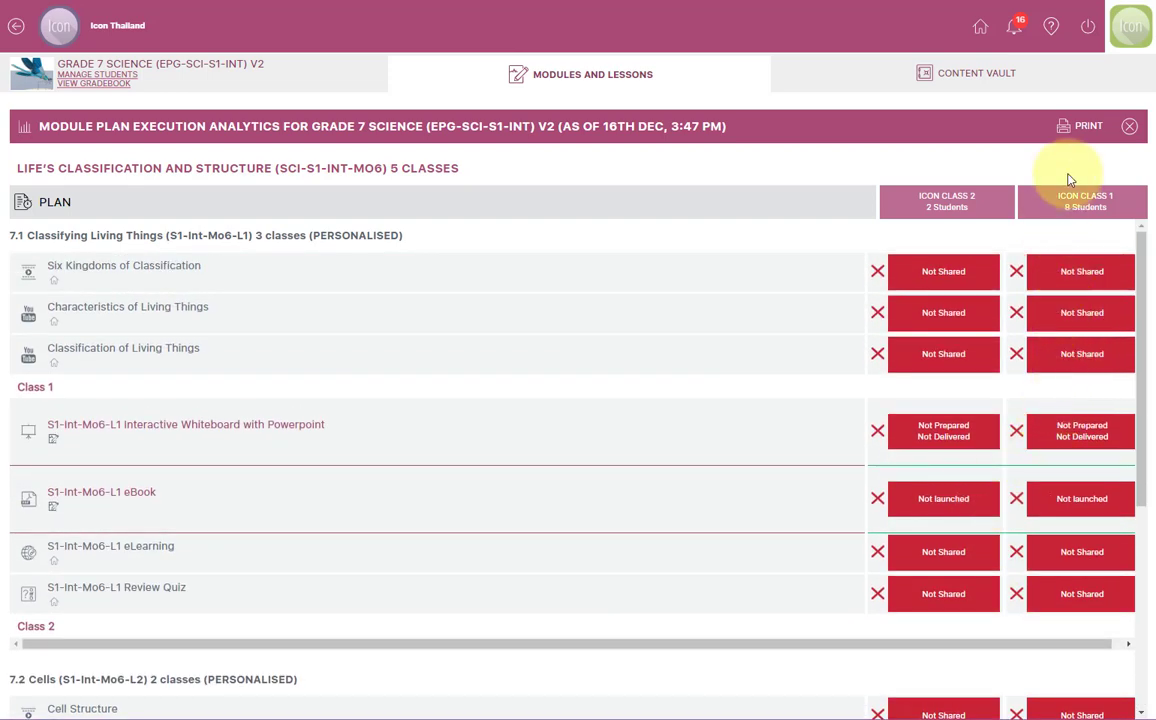
pyautogui.click(1129, 130)
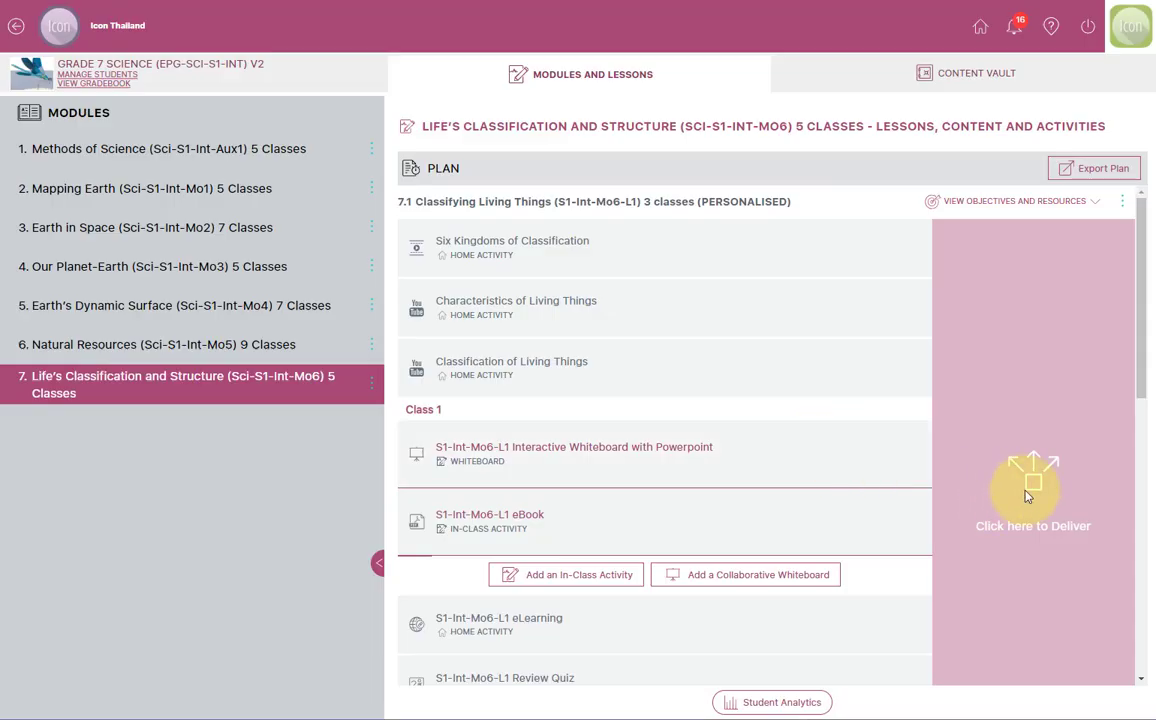
# - Show the delivery options and view Cell Organelles: Part 1's launch dates and completion analytics for Icon Class 1, closing both unchanged
pyautogui.click(1025, 491)
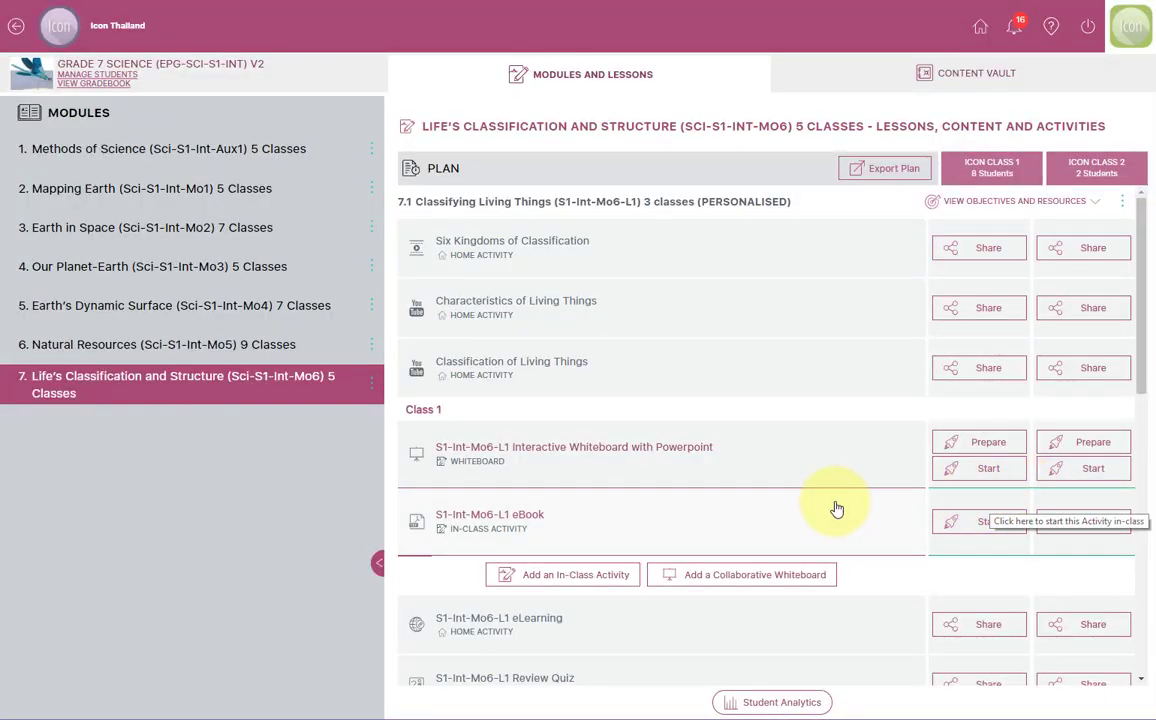
pyautogui.scroll(-4, 826, 510)
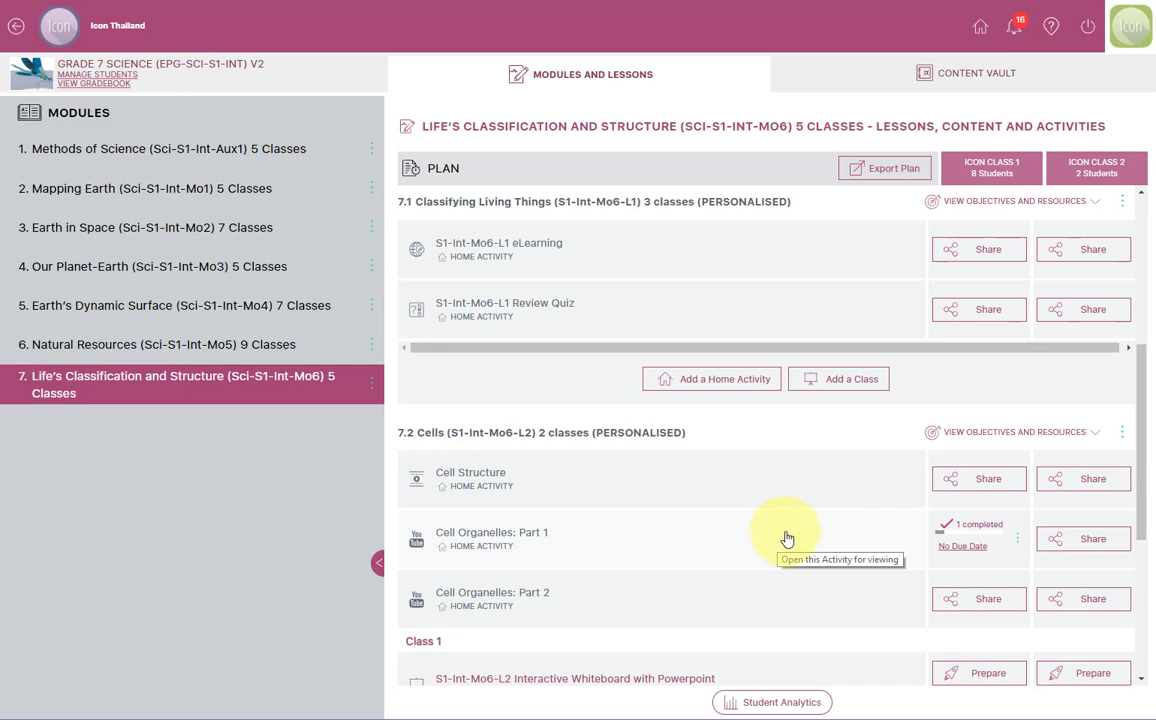
pyautogui.click(961, 547)
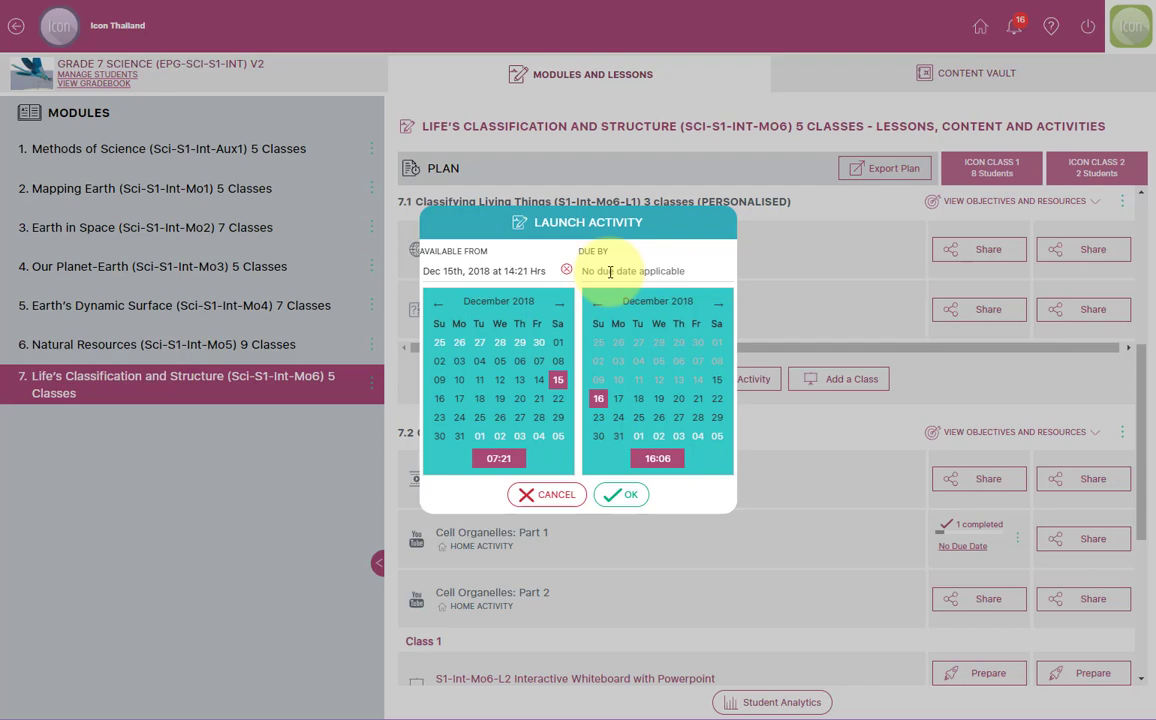
pyautogui.click(545, 494)
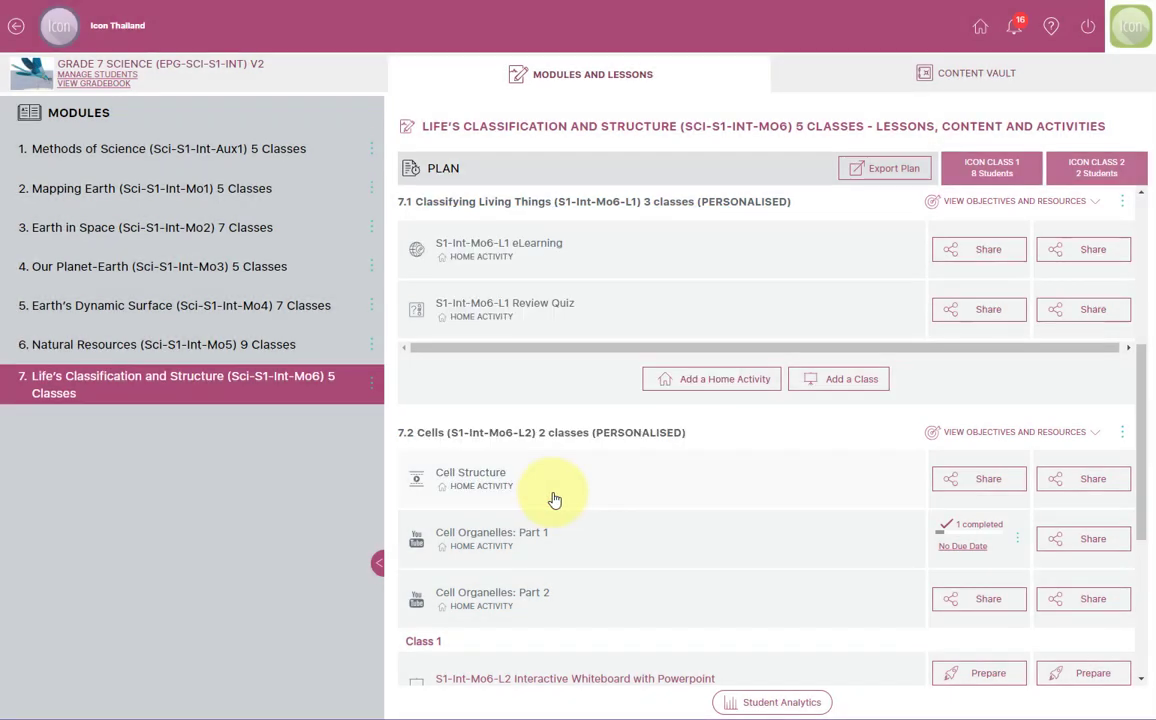
pyautogui.click(979, 526)
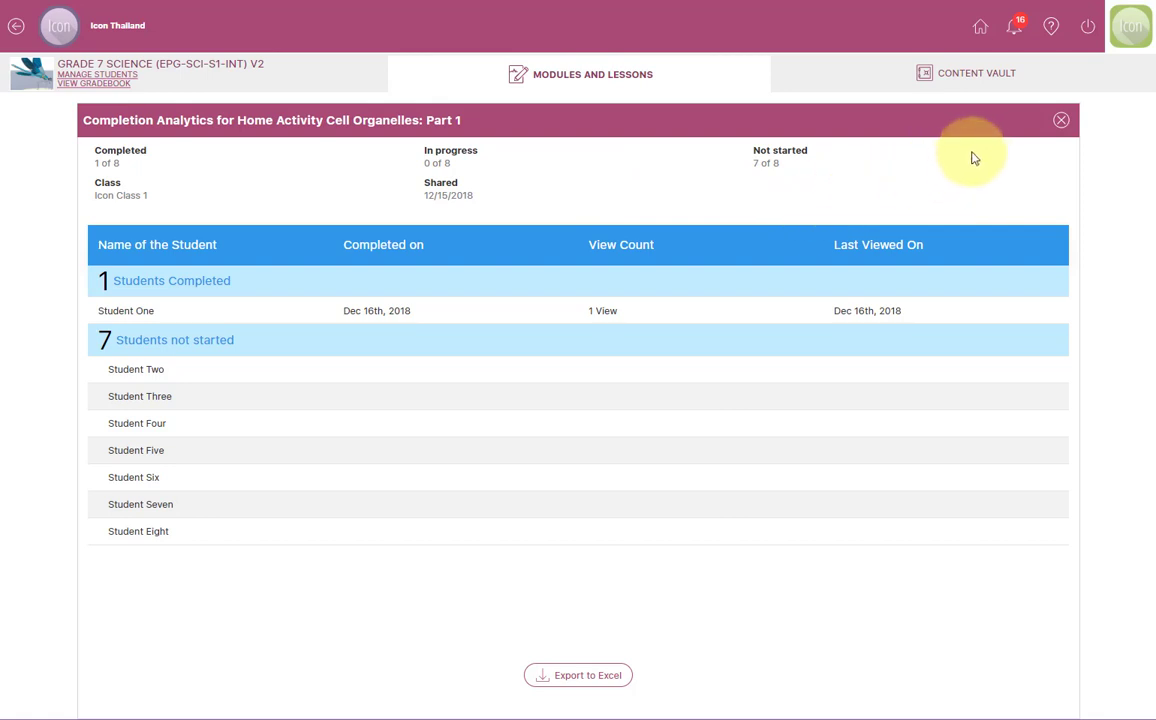
pyautogui.click(1061, 122)
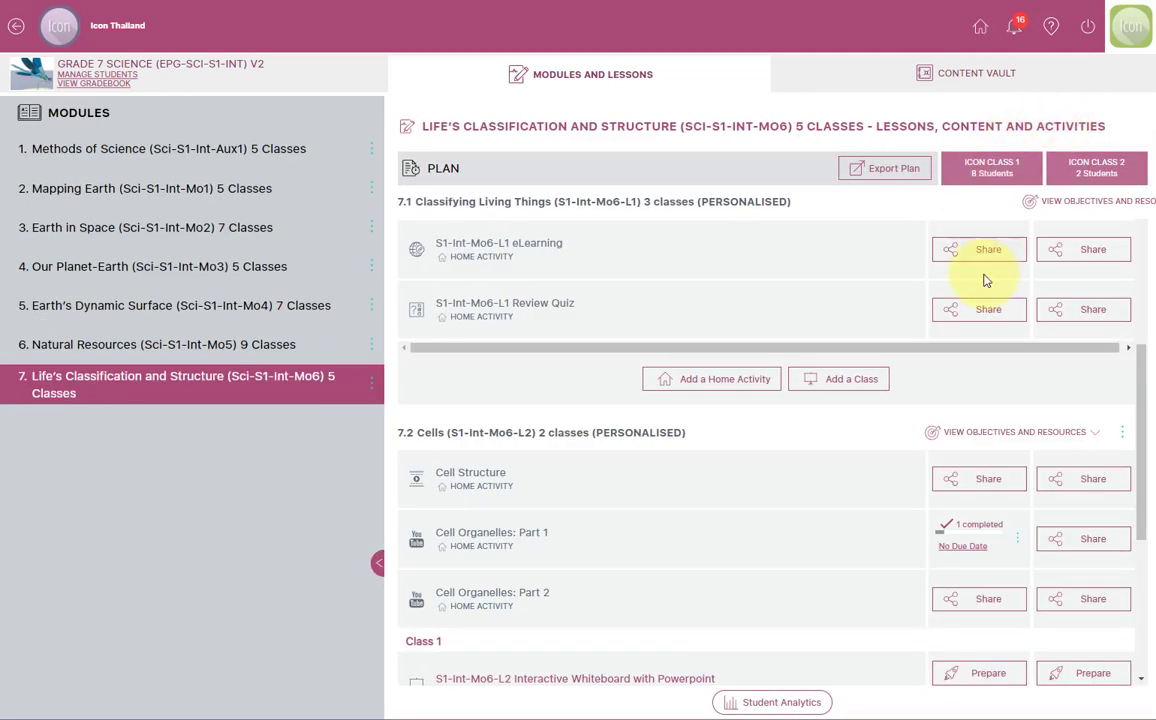
# - Export the Life's Classification and Structure module plan and open the newly downloaded document in Word from the Downloads folder
pyautogui.scroll(5, 893, 296)
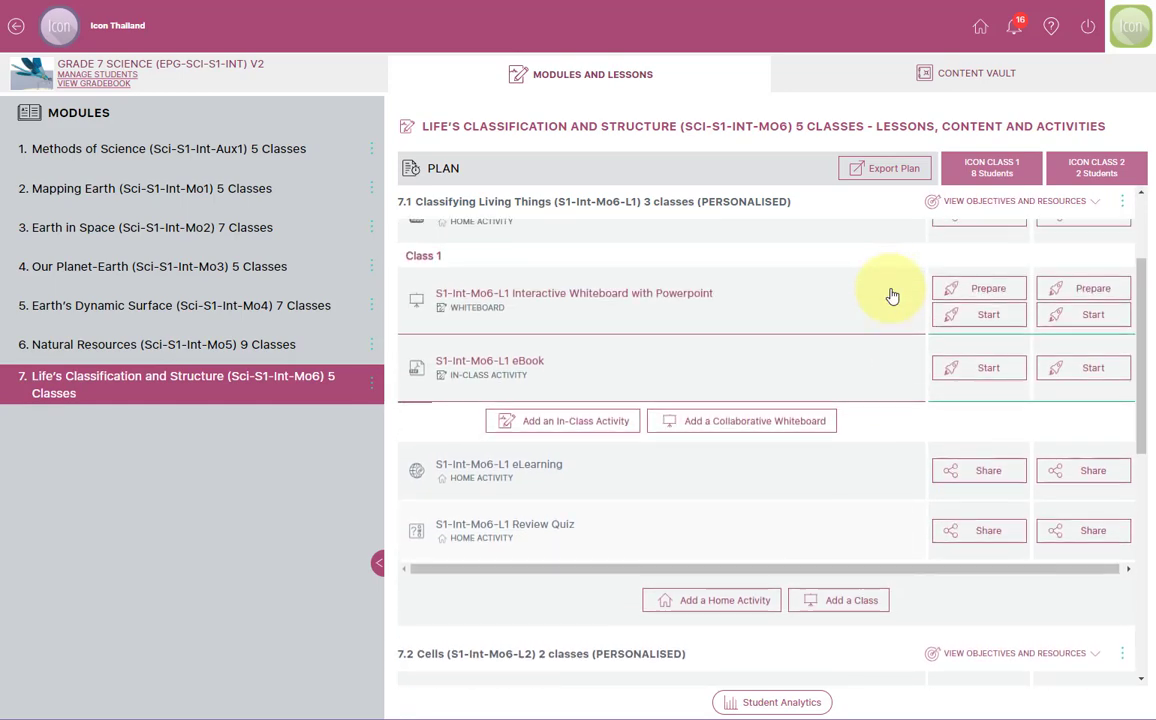
pyautogui.scroll(1, 893, 296)
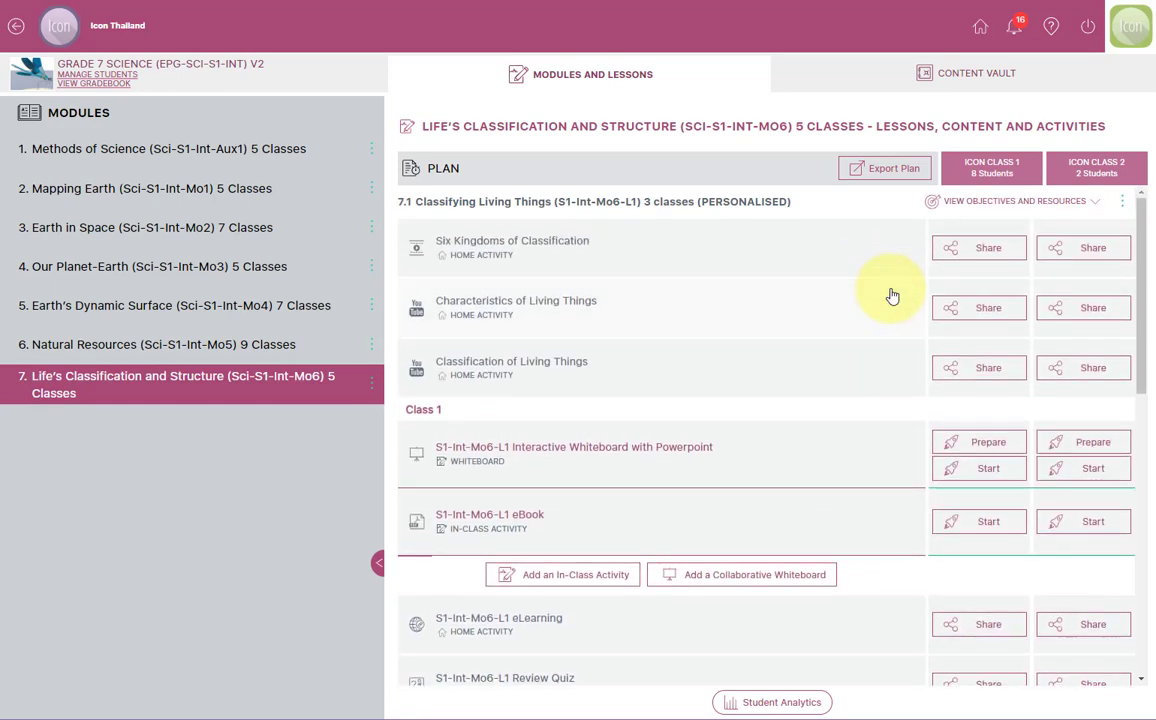
pyautogui.click(880, 170)
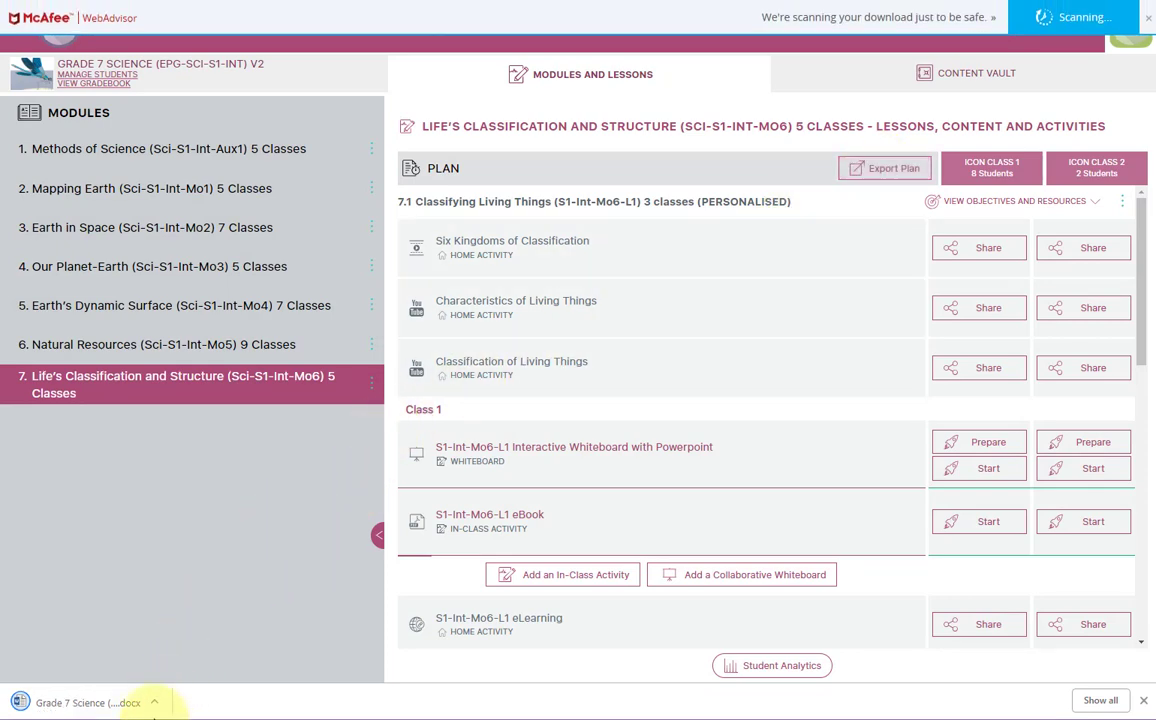
pyautogui.click(155, 703)
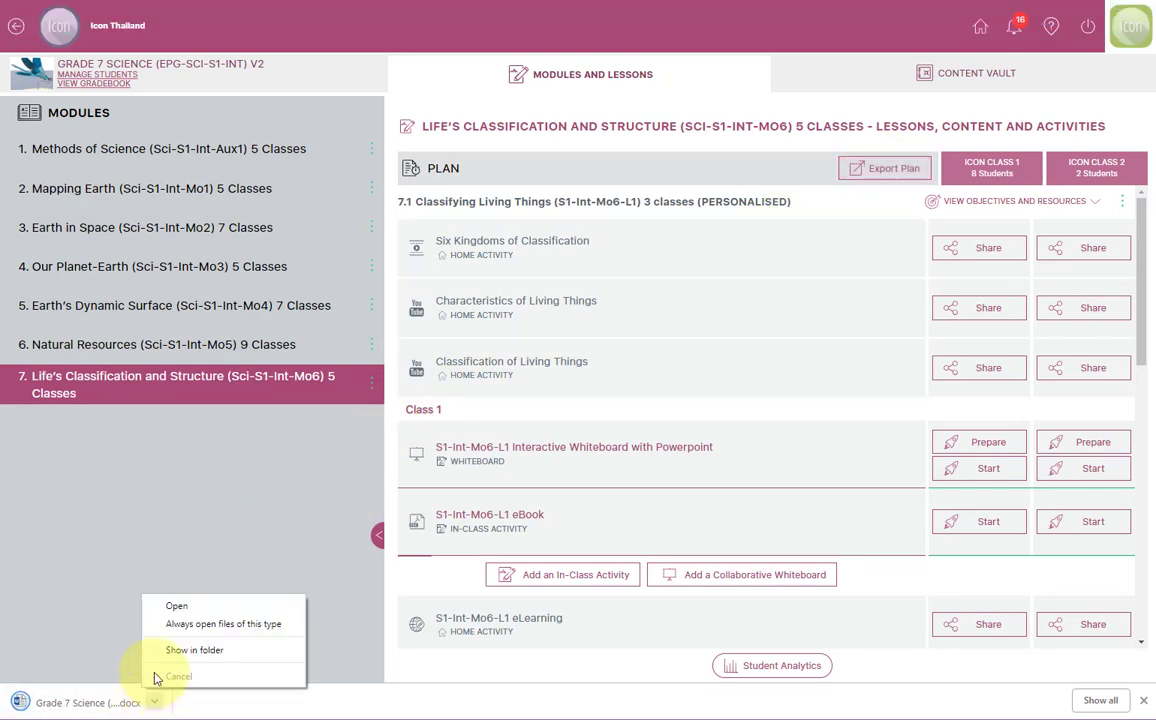
pyautogui.click(165, 652)
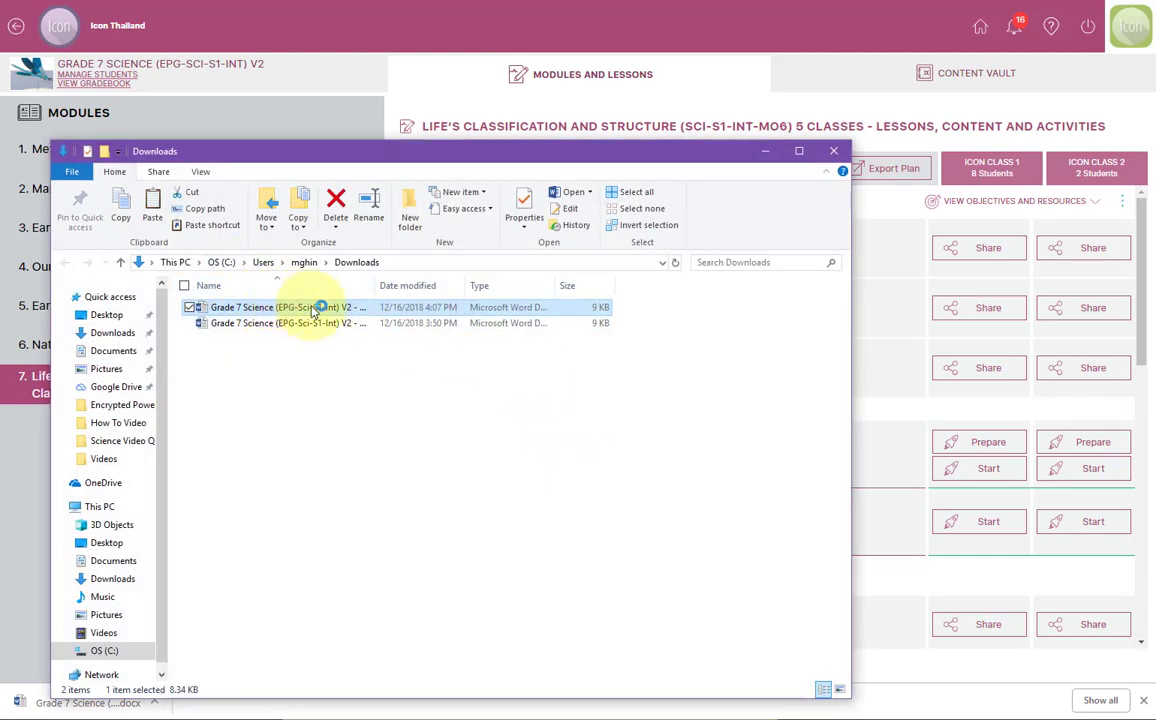
pyautogui.doubleClick(300, 310)
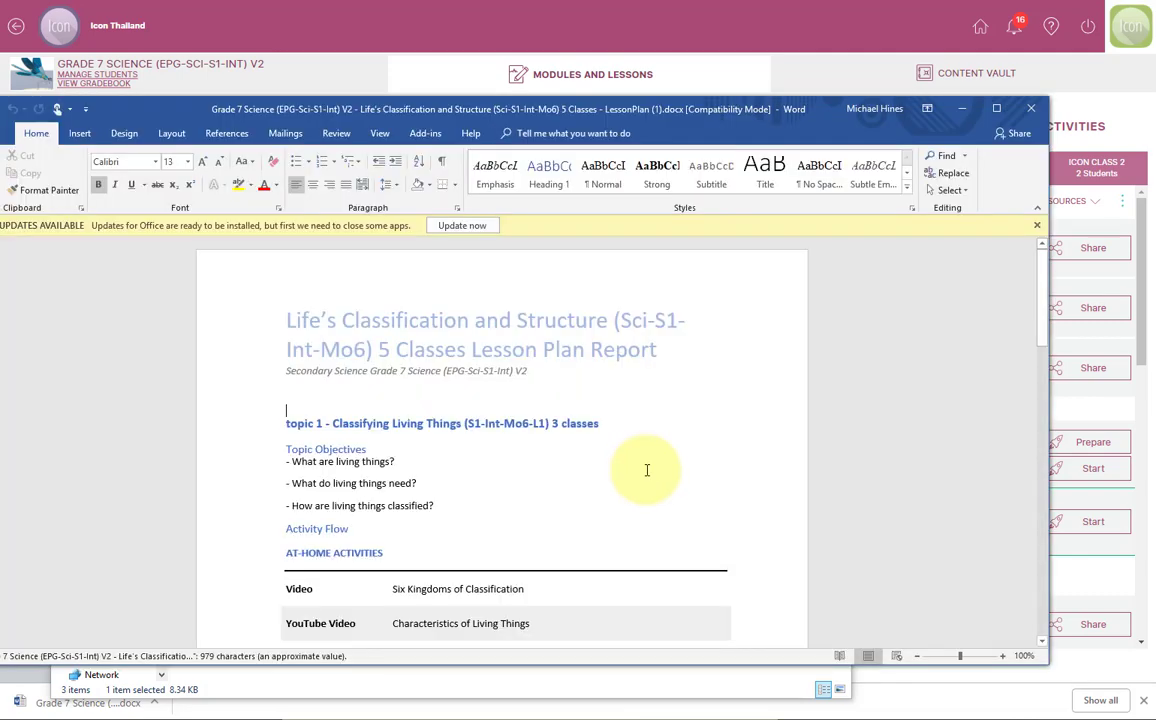
# - Read the exported lesson plan report through the end of topic 2, and close the document, the Downloads folder and the browser's download bar
pyautogui.click(1037, 227)
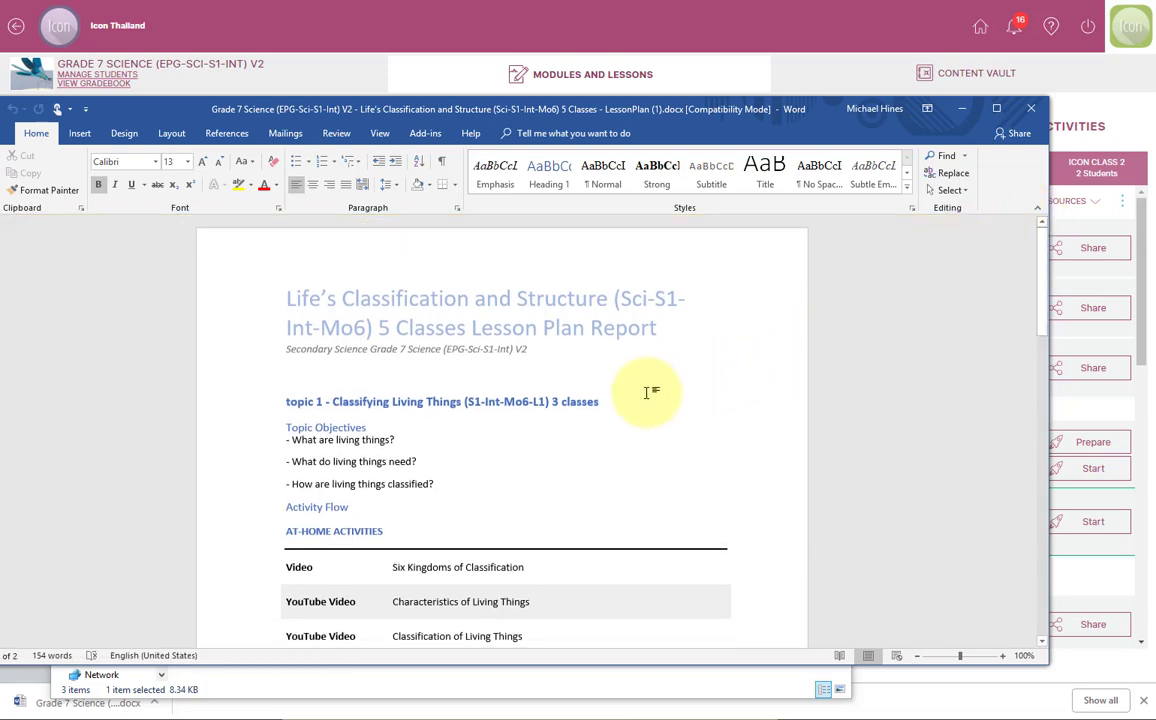
pyautogui.scroll(-4, 647, 392)
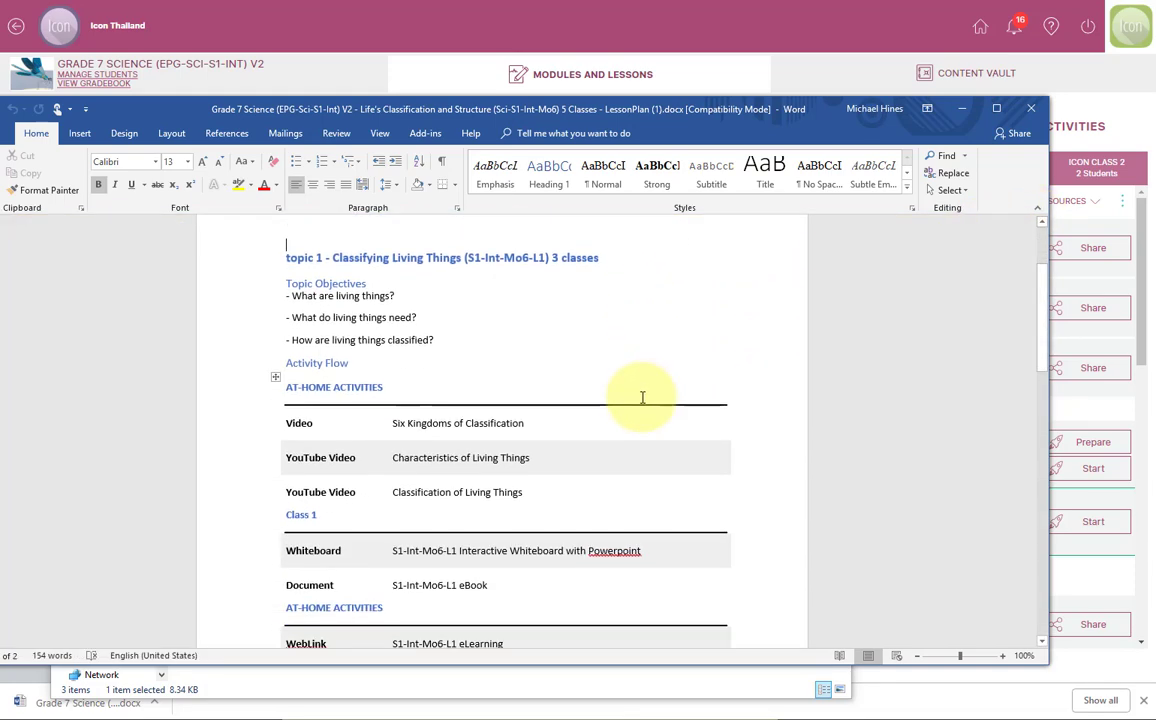
pyautogui.scroll(-2, 642, 398)
pyautogui.scroll(-1, 642, 398)
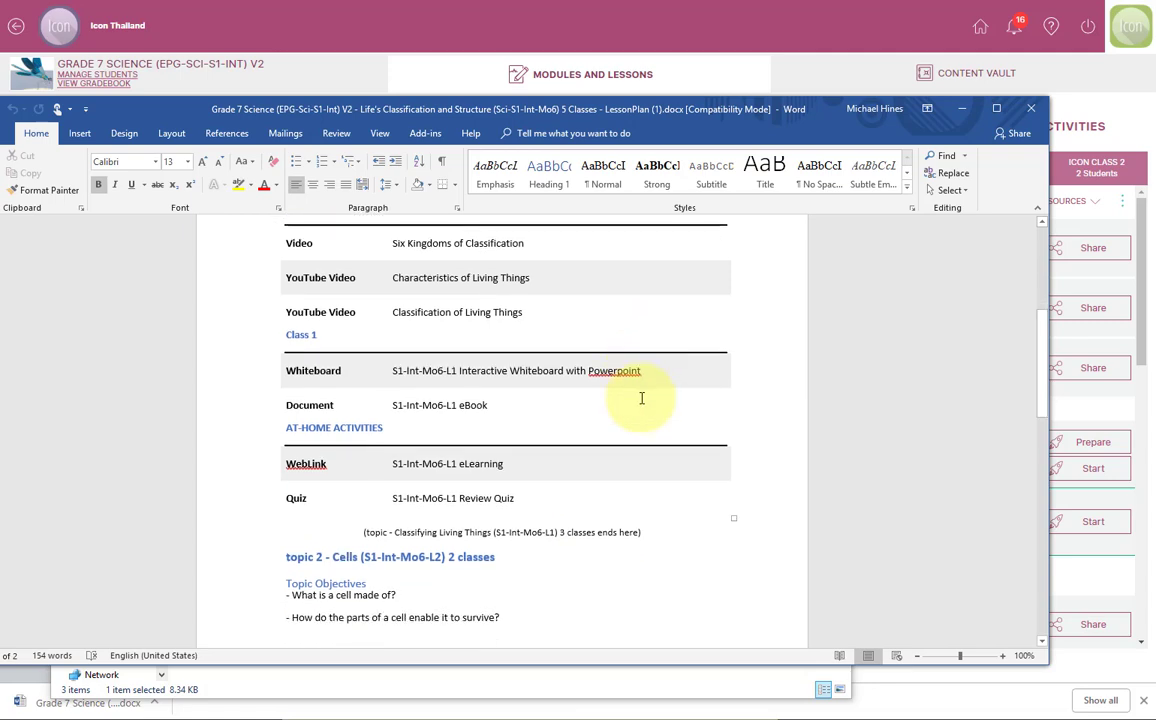
pyautogui.scroll(-7, 642, 398)
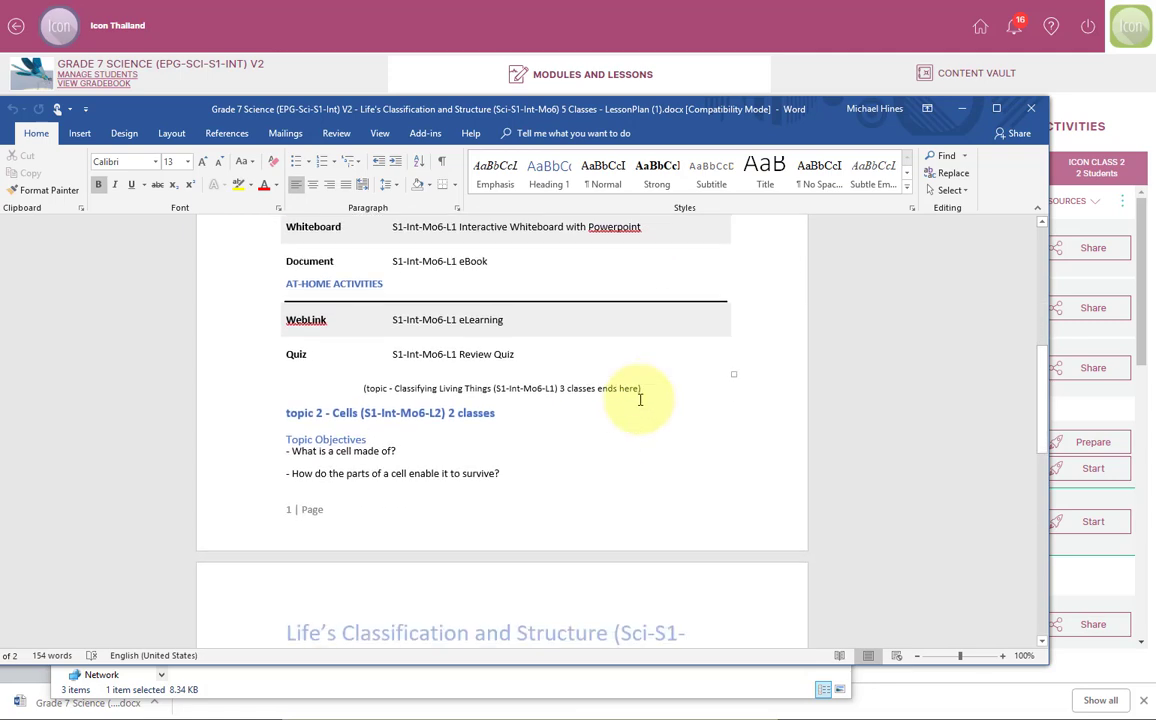
pyautogui.scroll(-3, 633, 406)
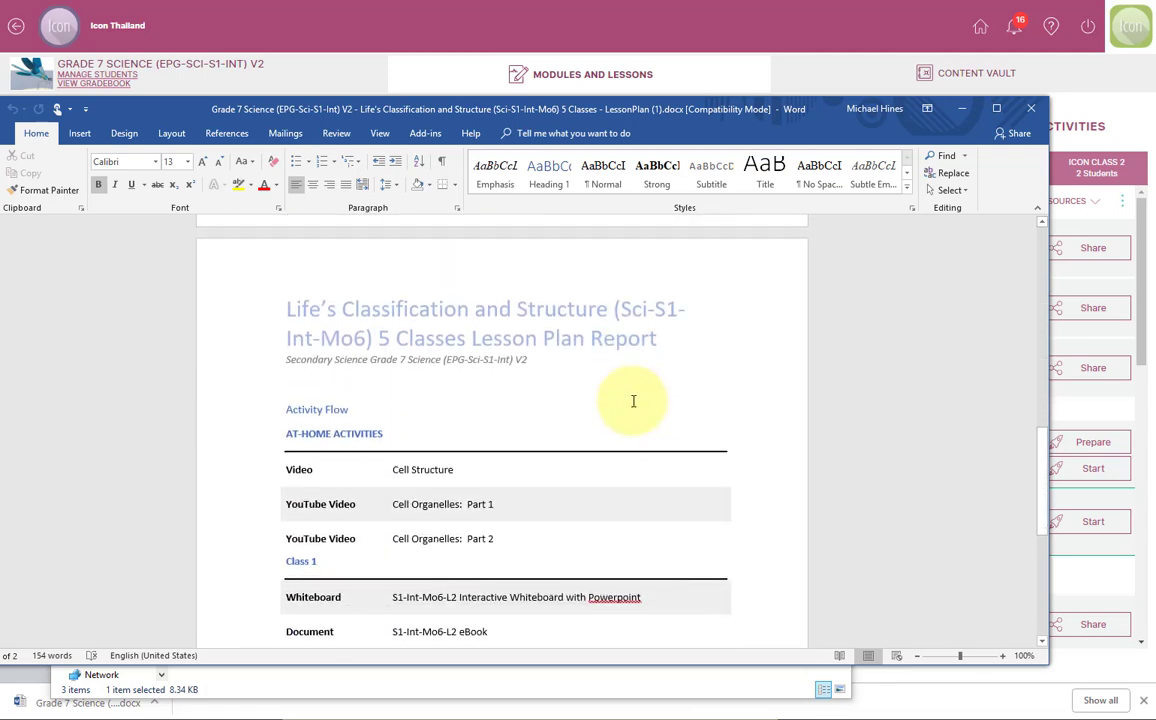
pyautogui.scroll(-4, 633, 441)
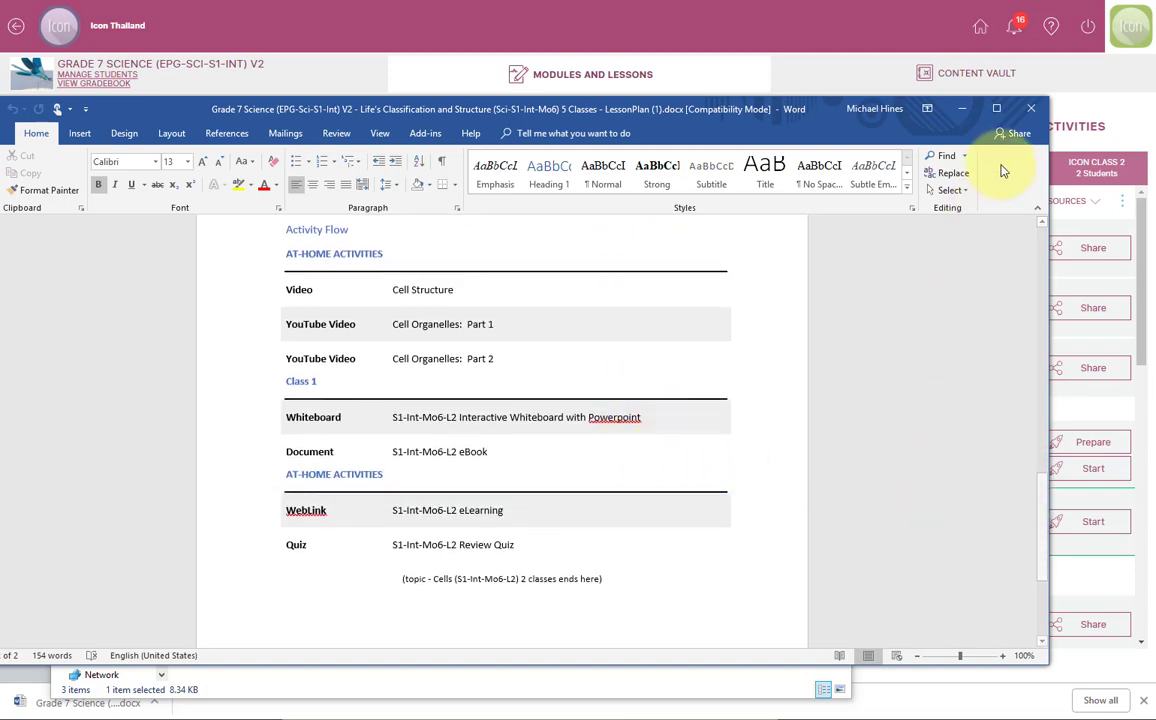
pyautogui.click(1033, 111)
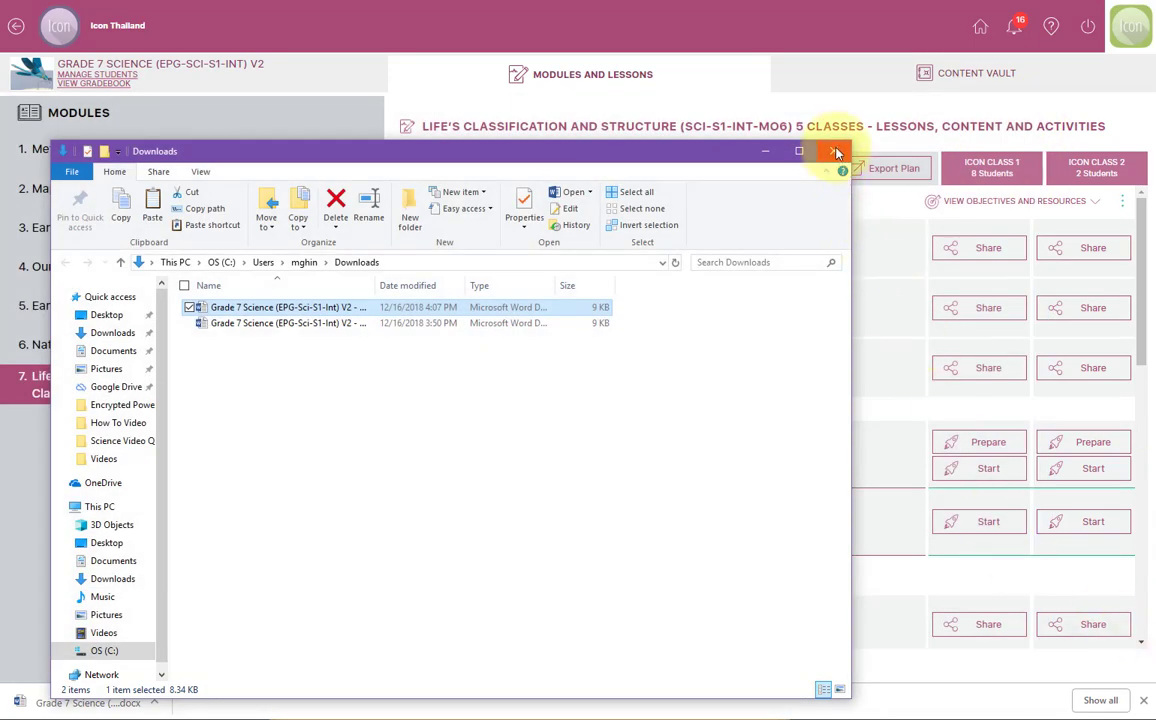
pyautogui.click(833, 152)
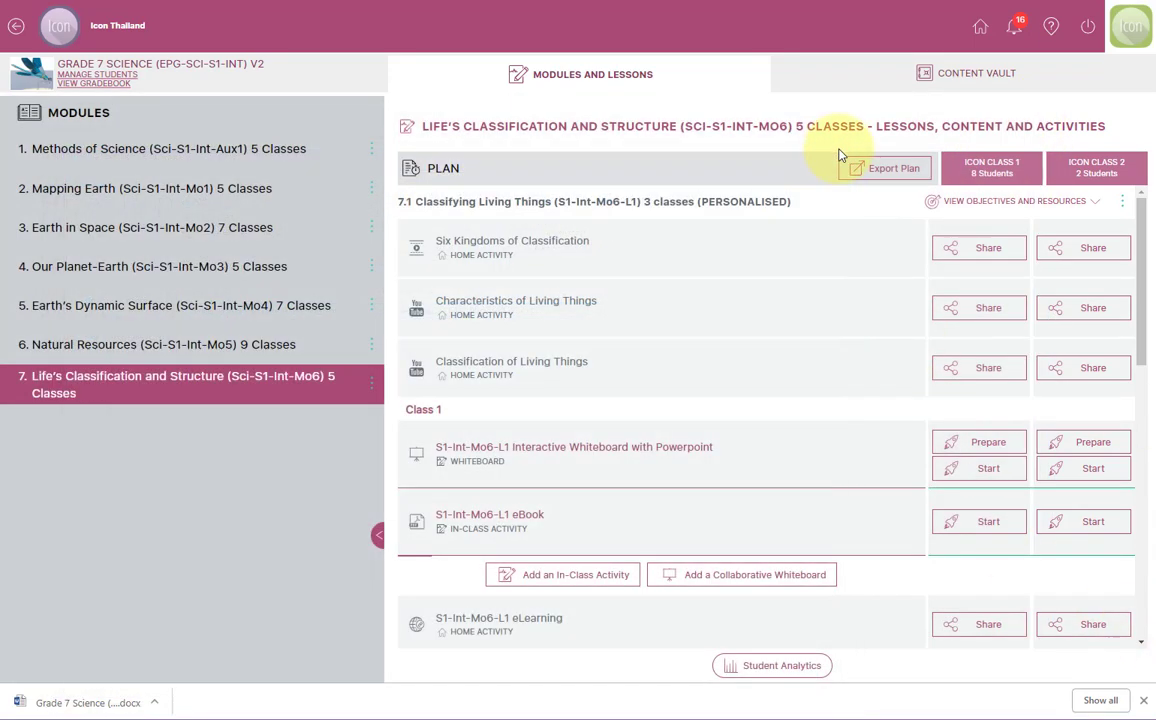
pyautogui.click(1144, 701)
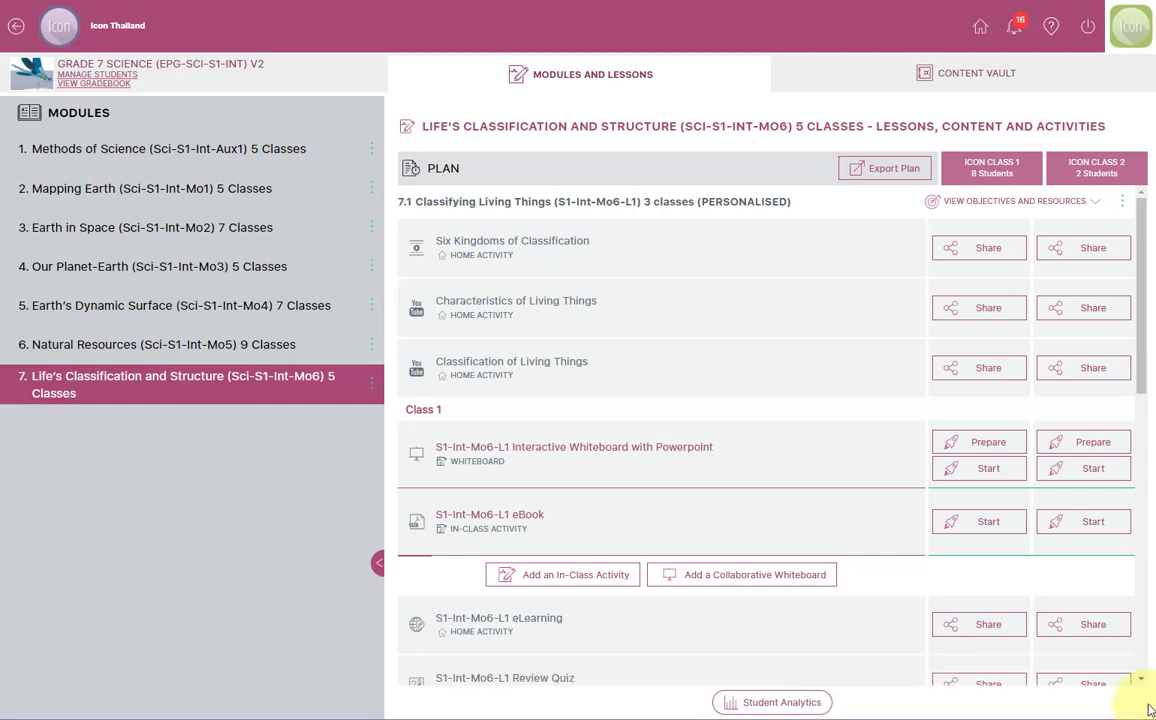